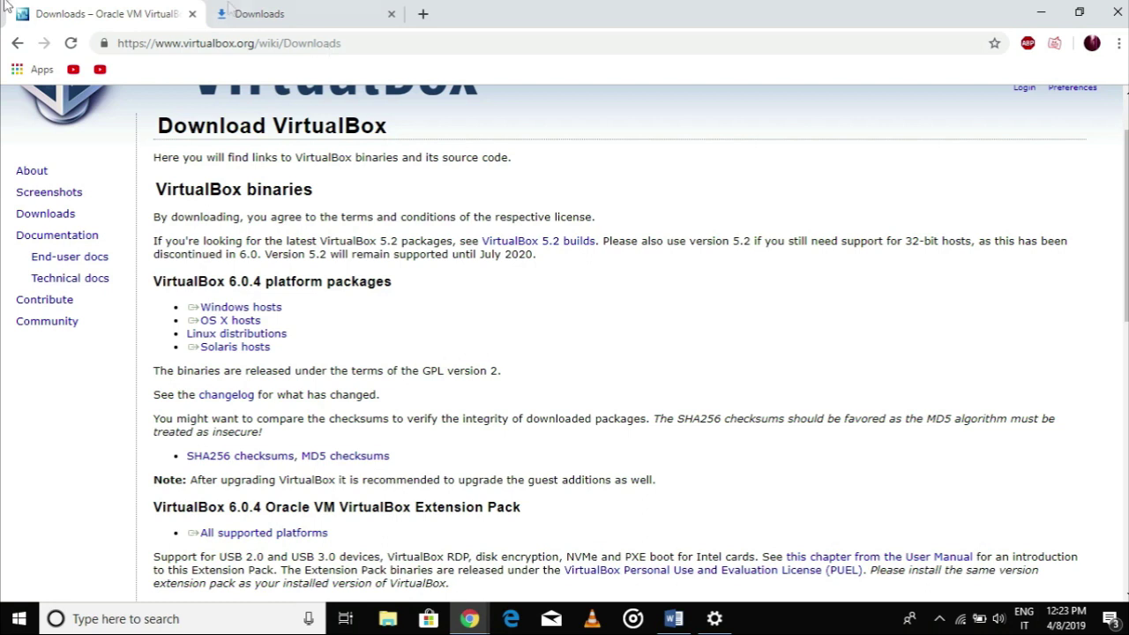
pyautogui.moveTo(165, 42); pyautogui.dragTo(274, 44)
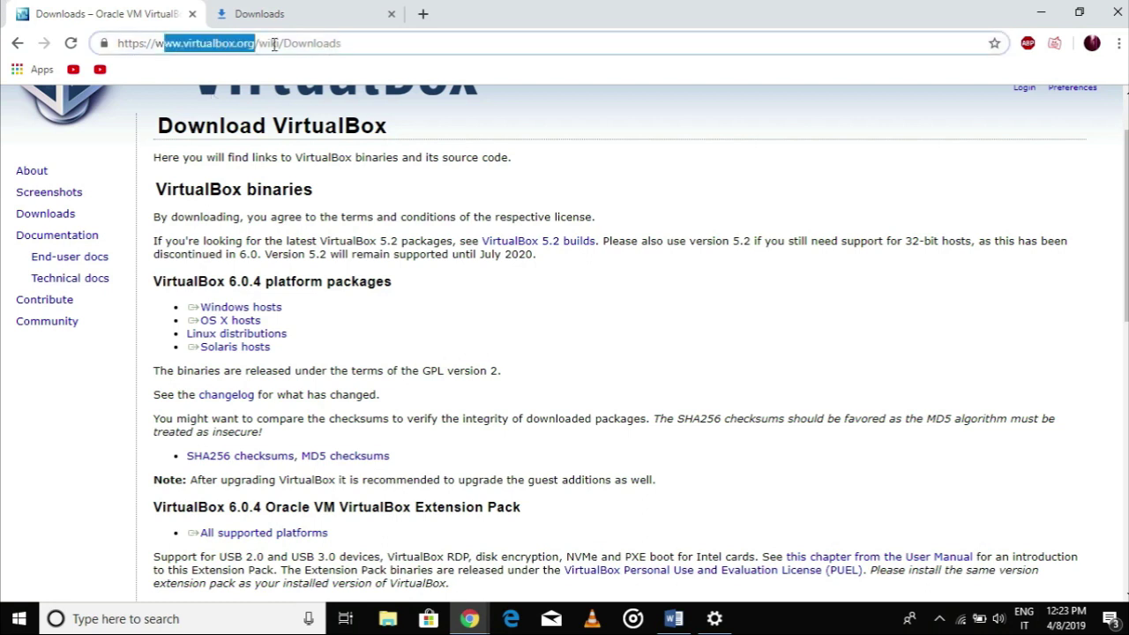
pyautogui.click(206, 46)
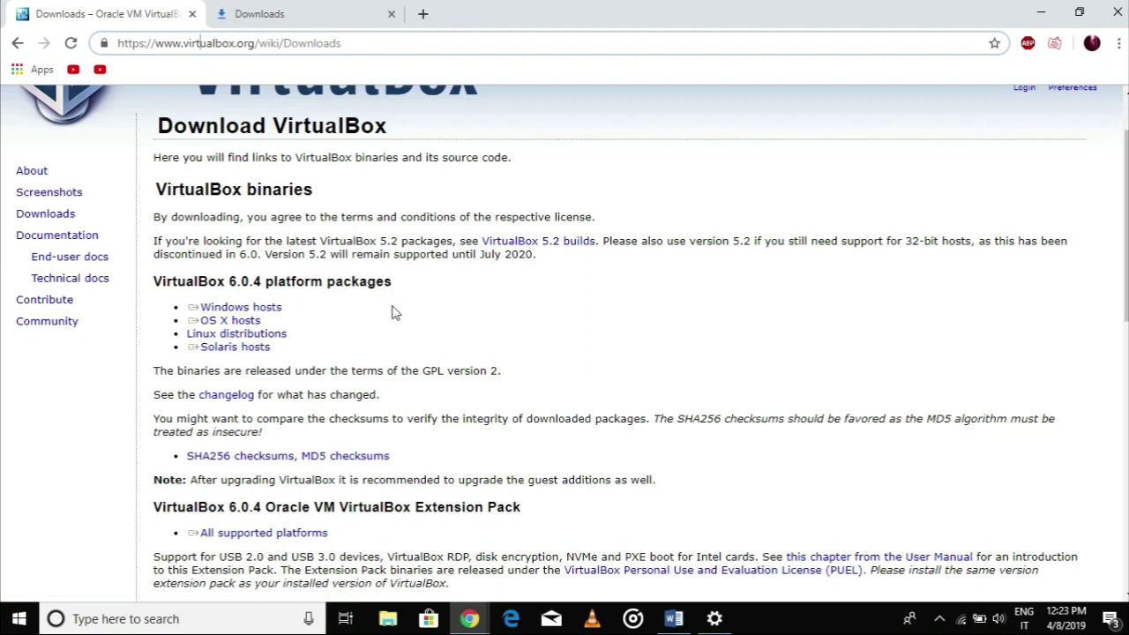
pyautogui.click(254, 309)
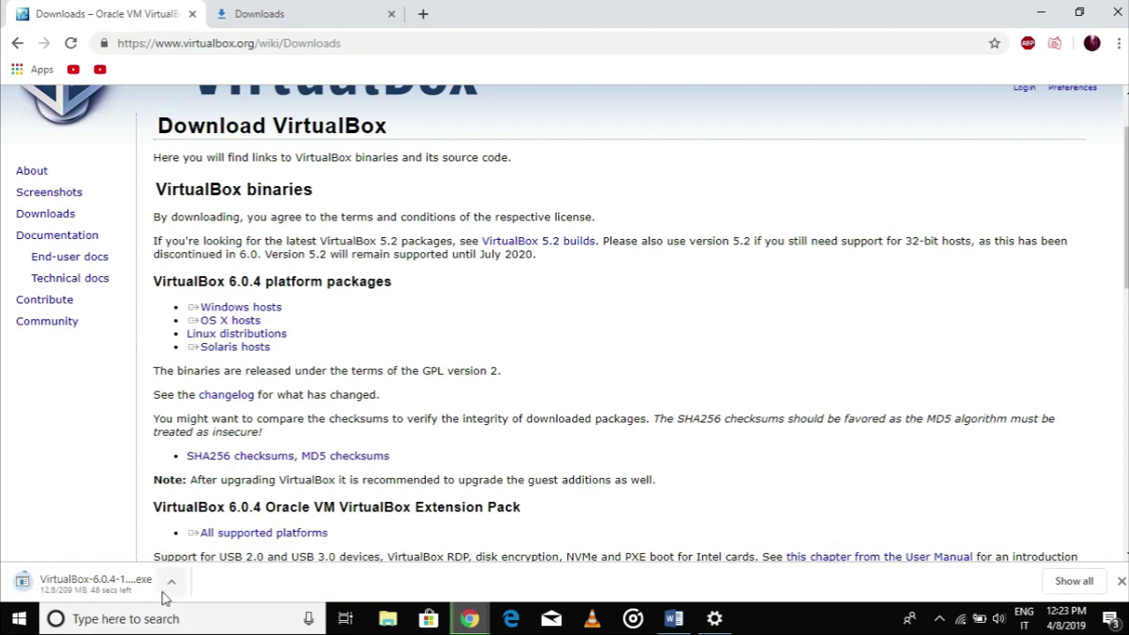
pyautogui.click(172, 583)
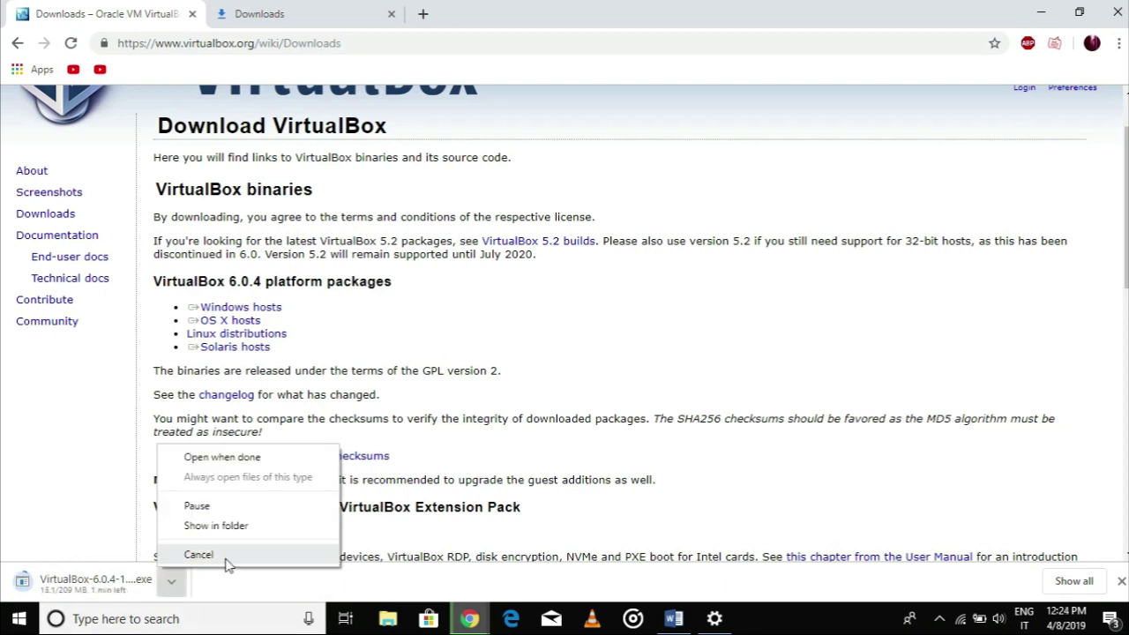
pyautogui.click(198, 555)
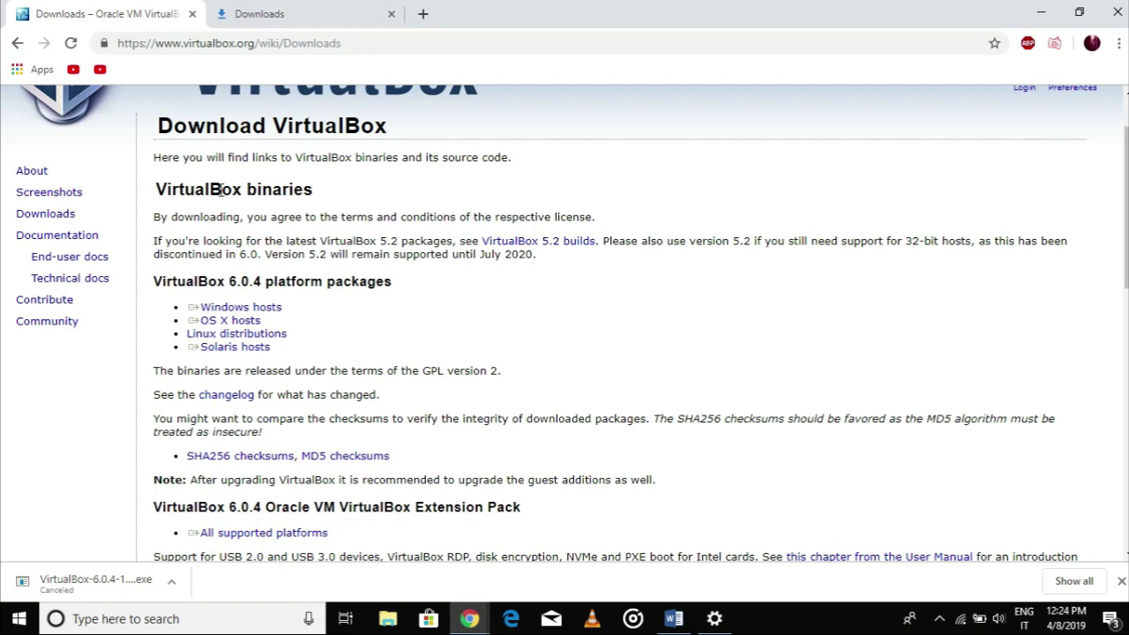
# - Run the previously downloaded VirtualBox-6.0.4-128413-Win.exe and install VirtualBox with the default features, location and shortcuts
pyautogui.click(310, 11)
pyautogui.scroll(-1, 494, 325)
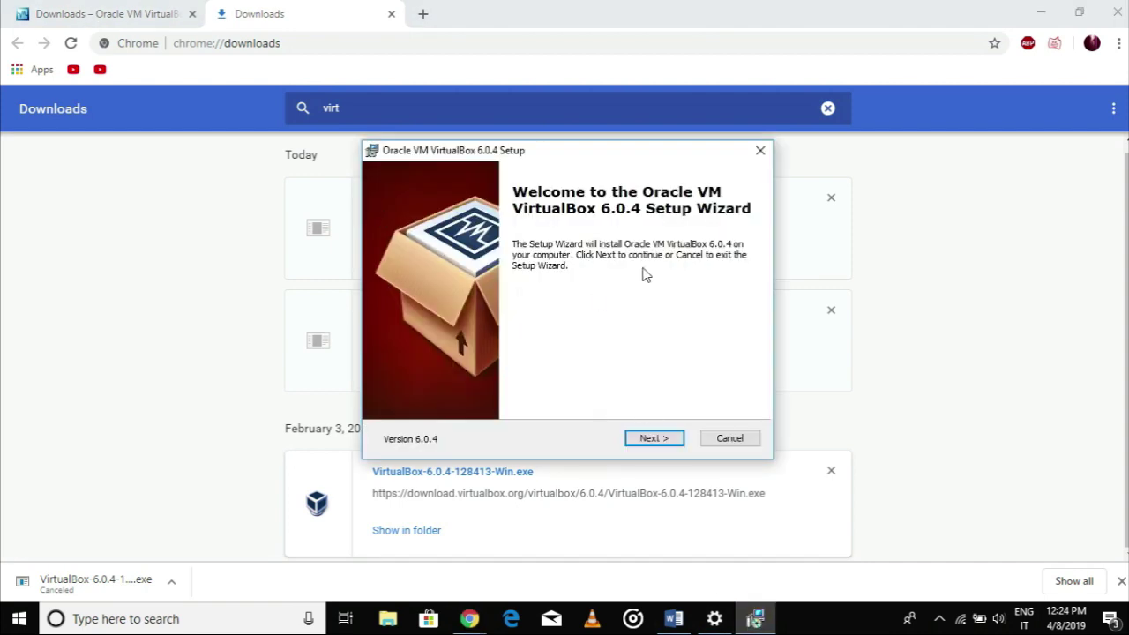
pyautogui.click(652, 441)
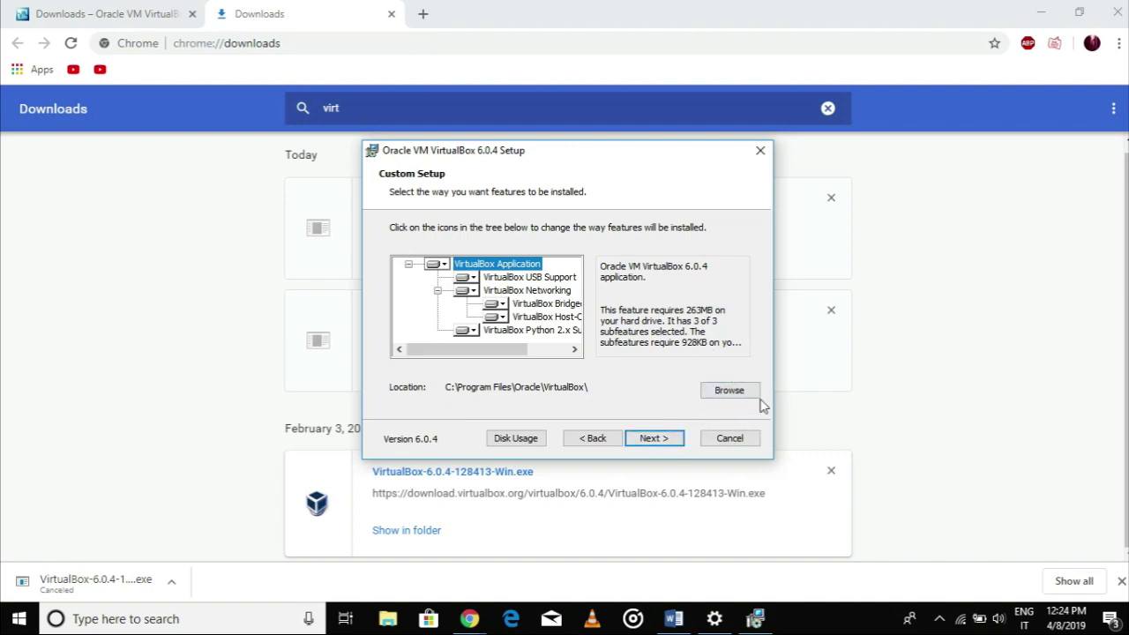
pyautogui.click(669, 440)
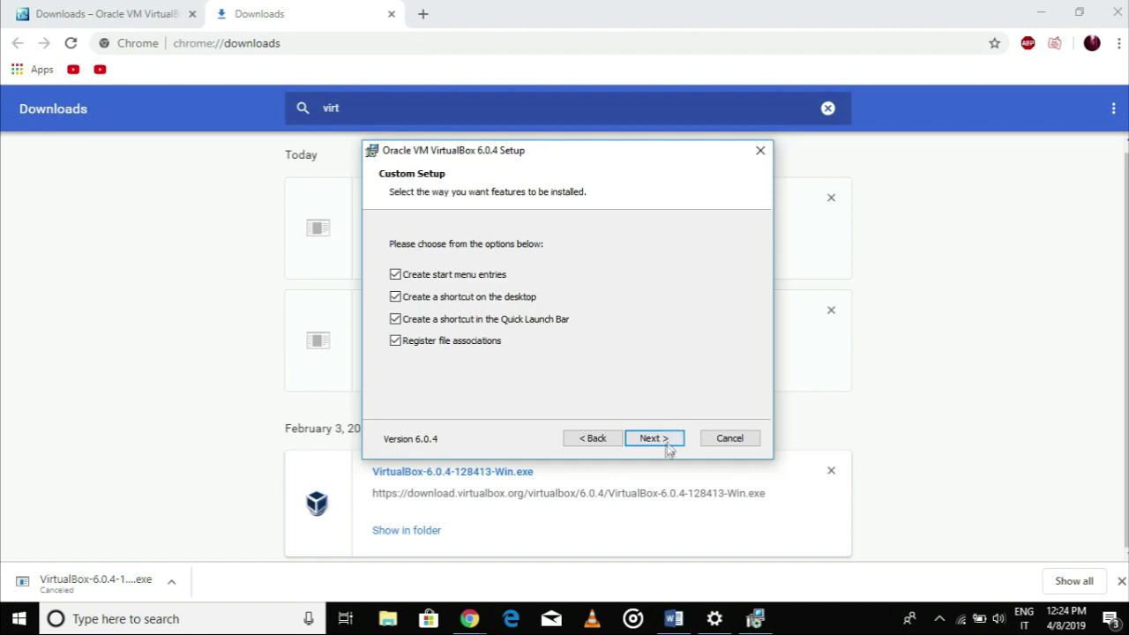
pyautogui.click(667, 445)
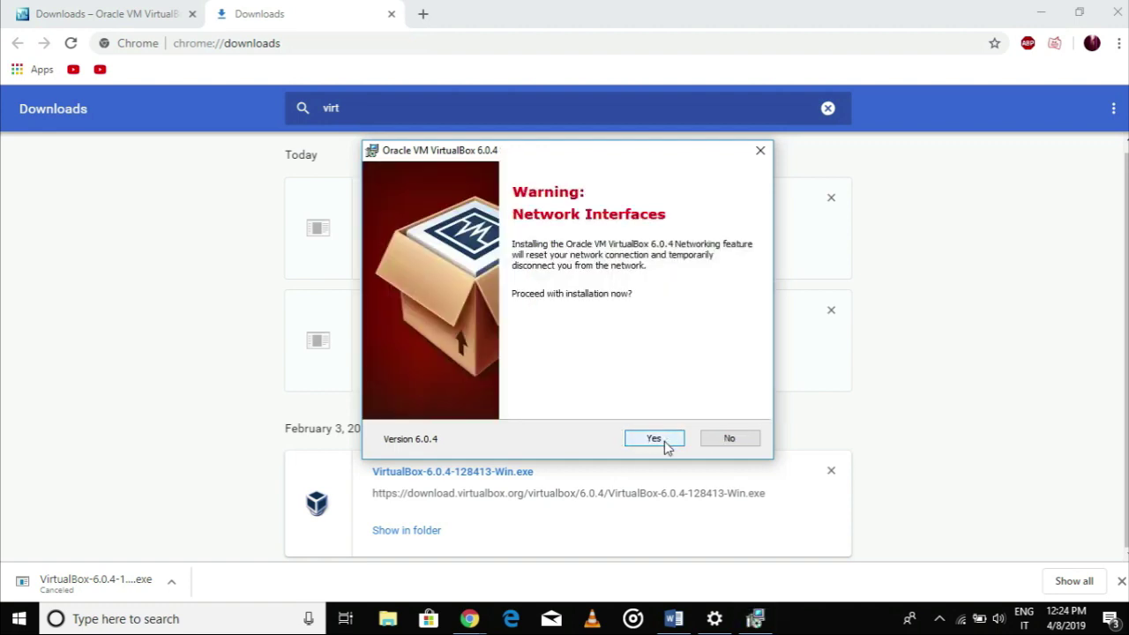
pyautogui.click(666, 446)
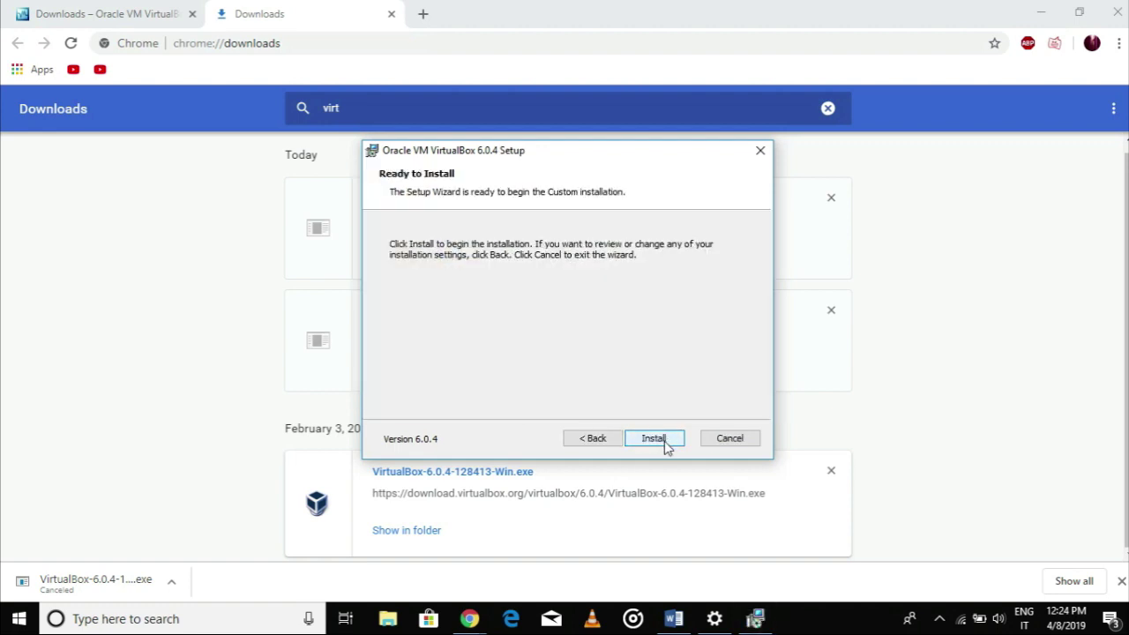
pyautogui.click(667, 441)
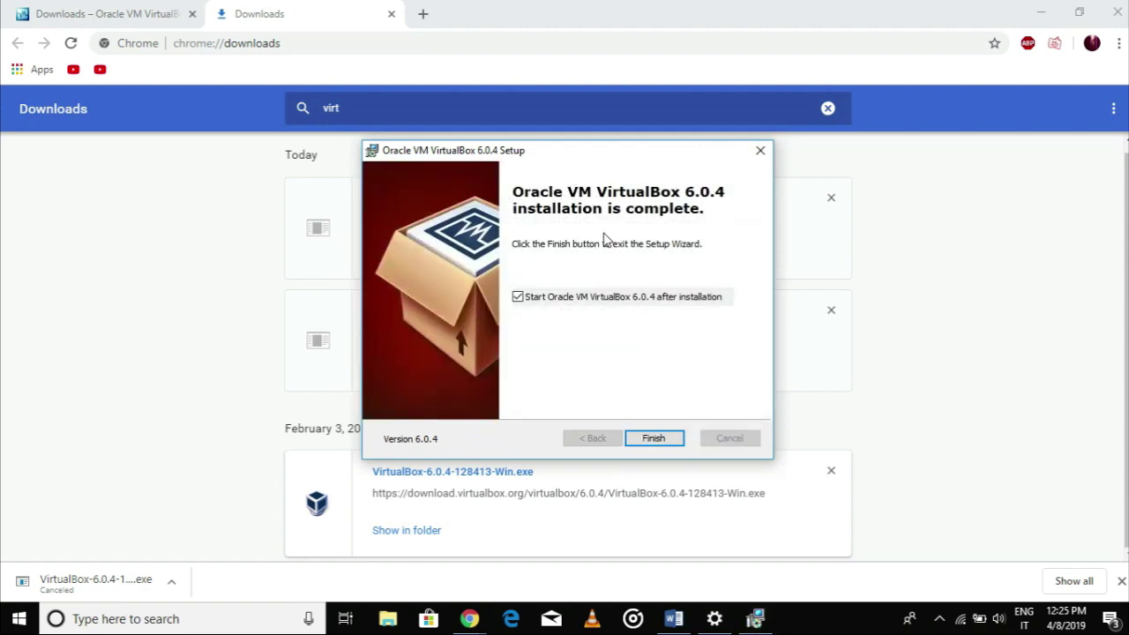
pyautogui.click(670, 440)
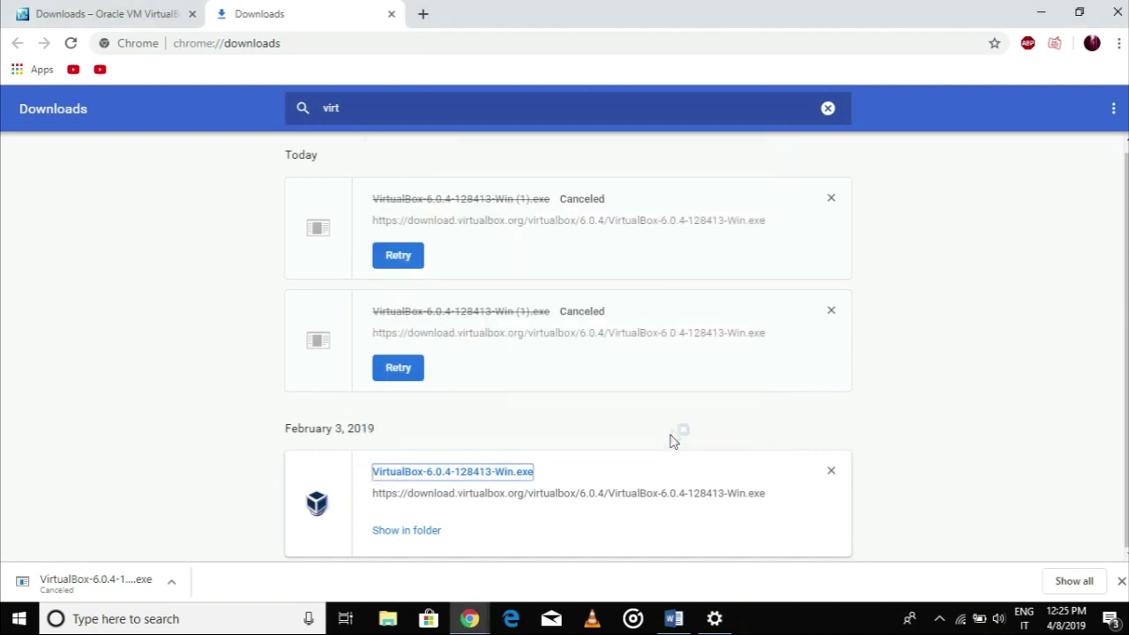
# - Minimize the open browser and Settings windows and launch Oracle VM VirtualBox from the desktop
pyautogui.click(1041, 20)
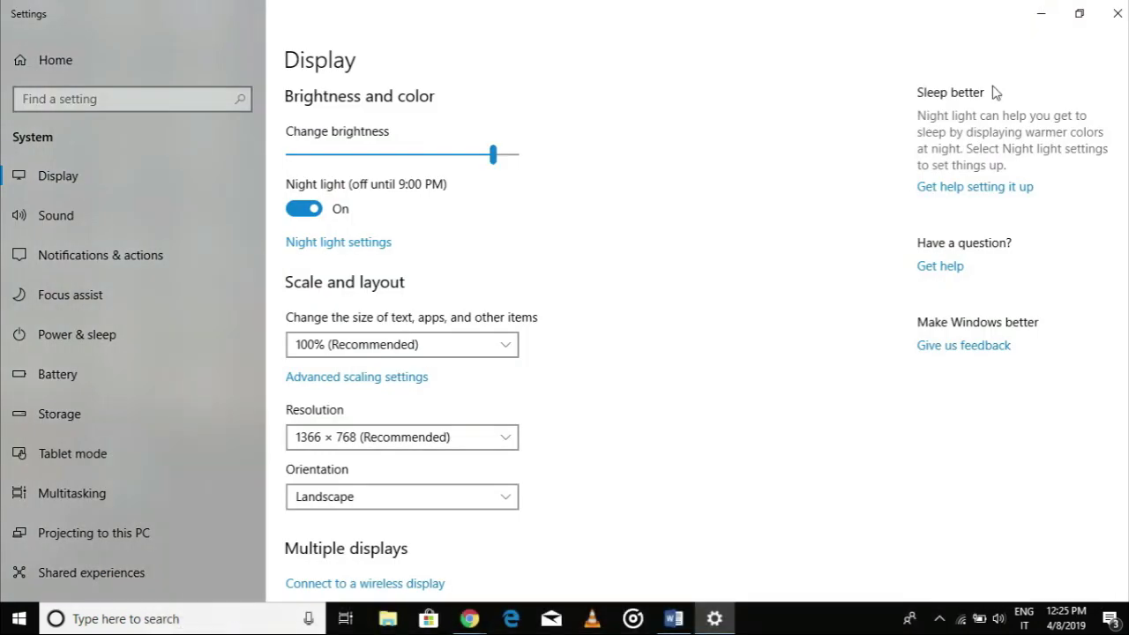
pyautogui.click(1040, 14)
pyautogui.click(115, 468)
pyautogui.doubleClick(120, 463)
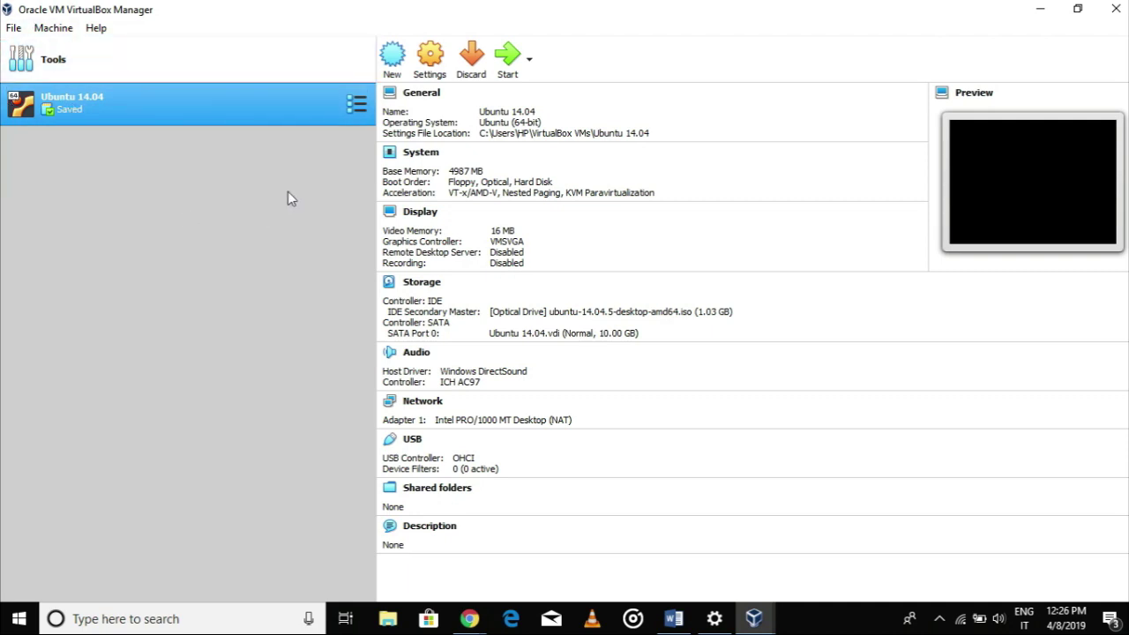
# - Start a new virtual machine named Android with type Linux and version Other Linux (64-bit)
pyautogui.click(70, 31)
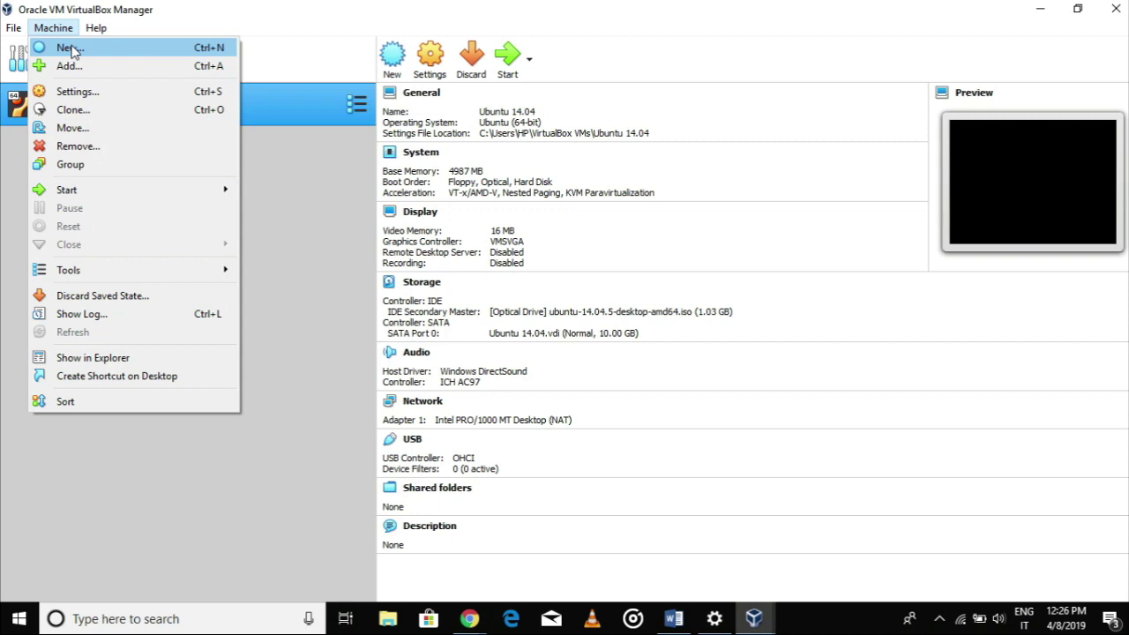
pyautogui.click(70, 48)
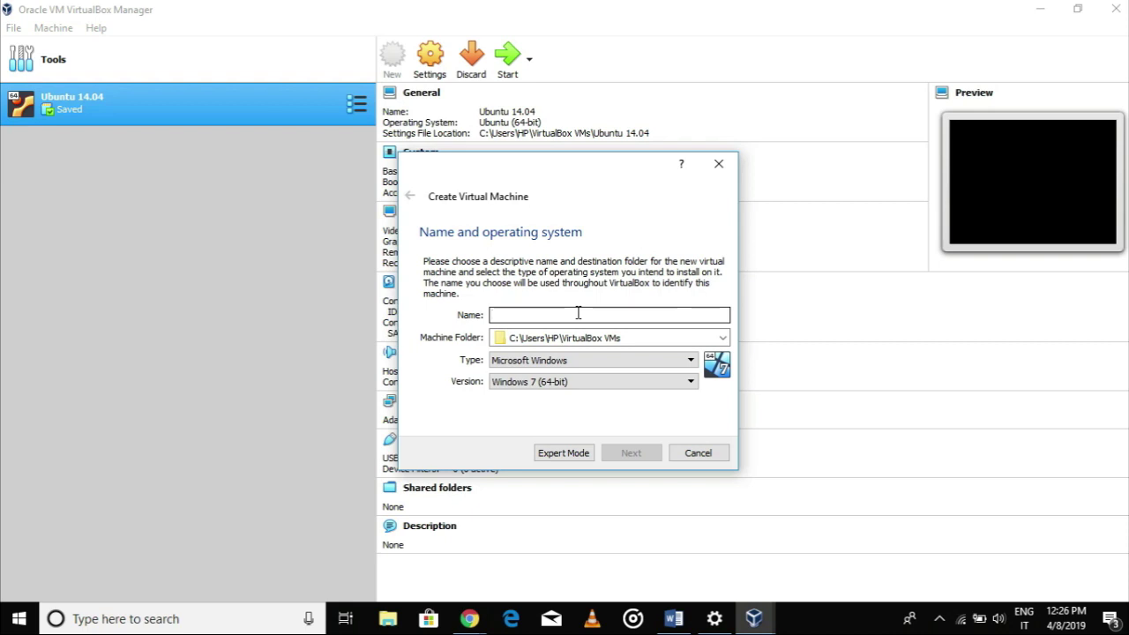
pyautogui.write('Android')
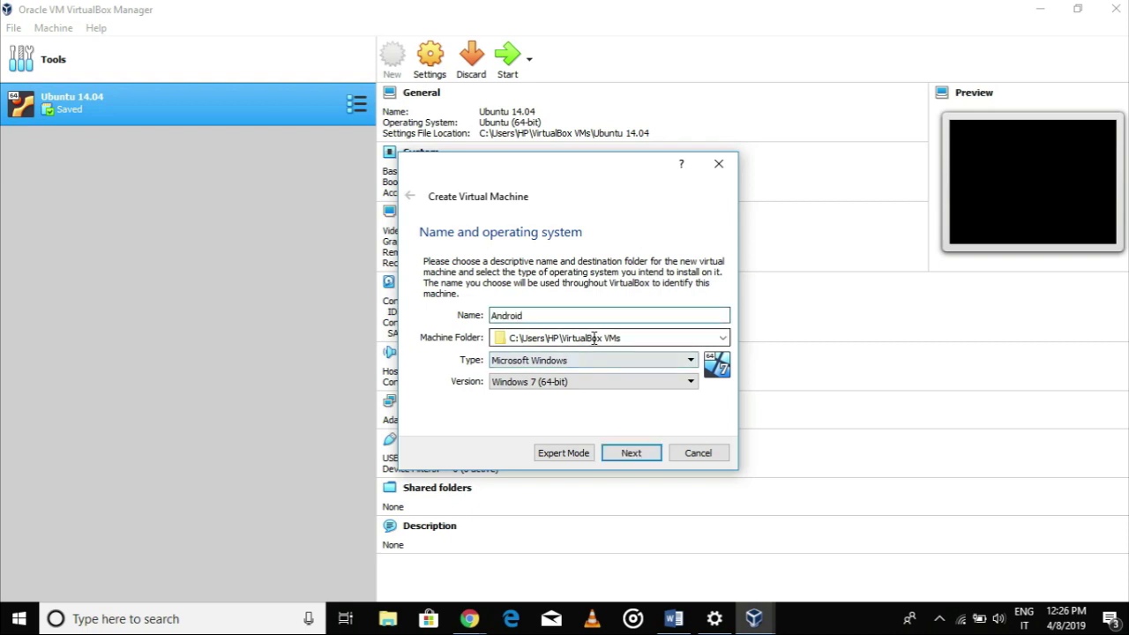
pyautogui.click(568, 362)
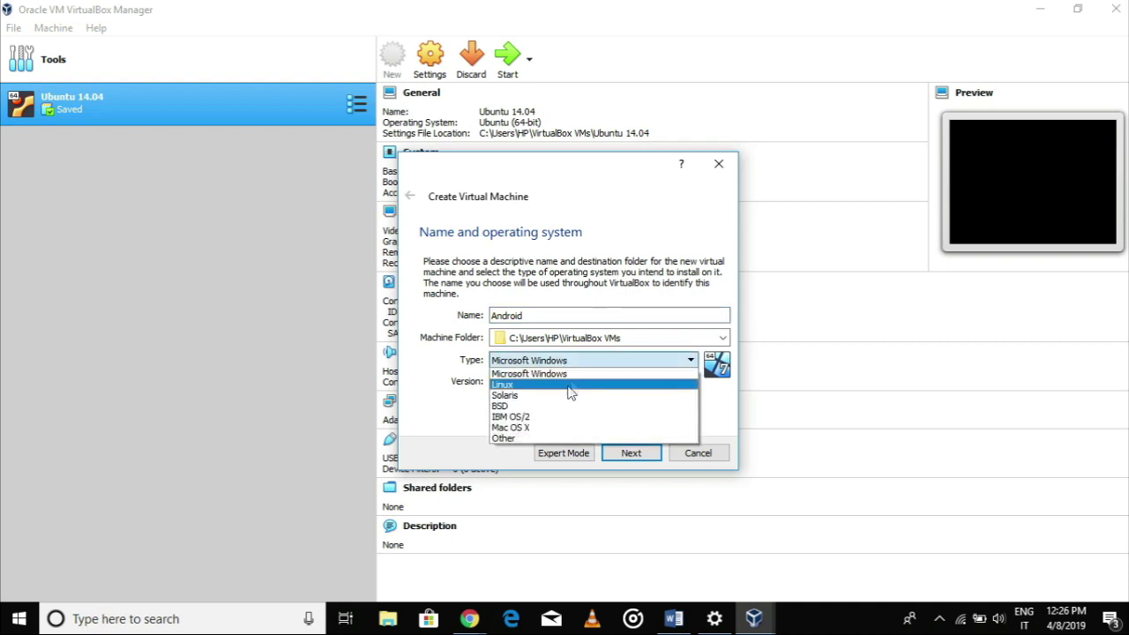
pyautogui.click(577, 385)
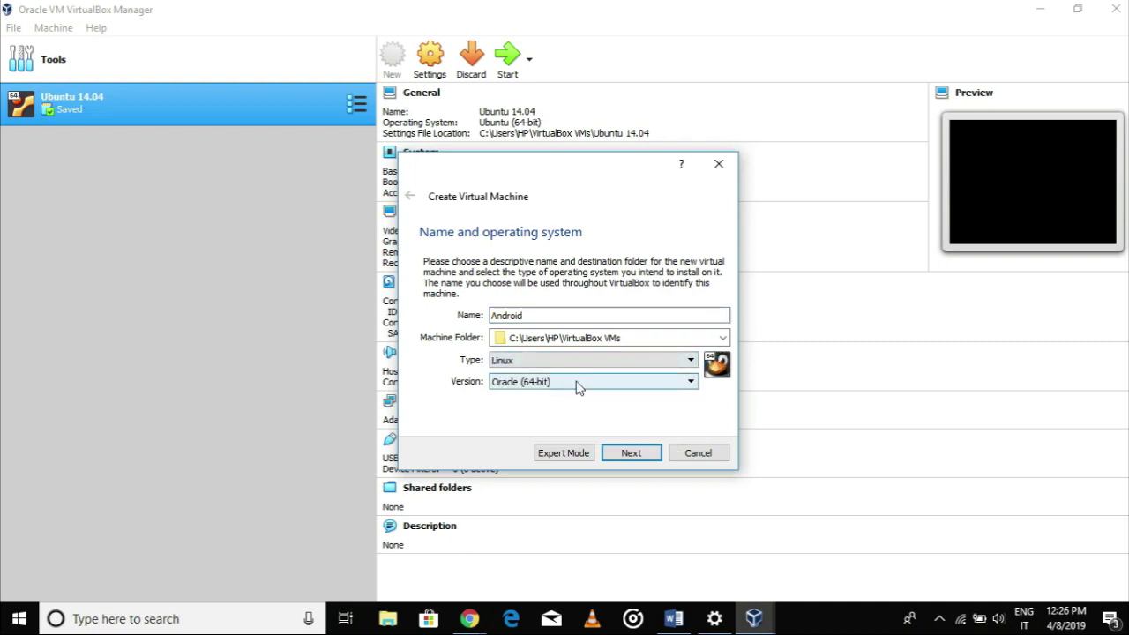
pyautogui.click(685, 386)
pyautogui.scroll(-3, 628, 462)
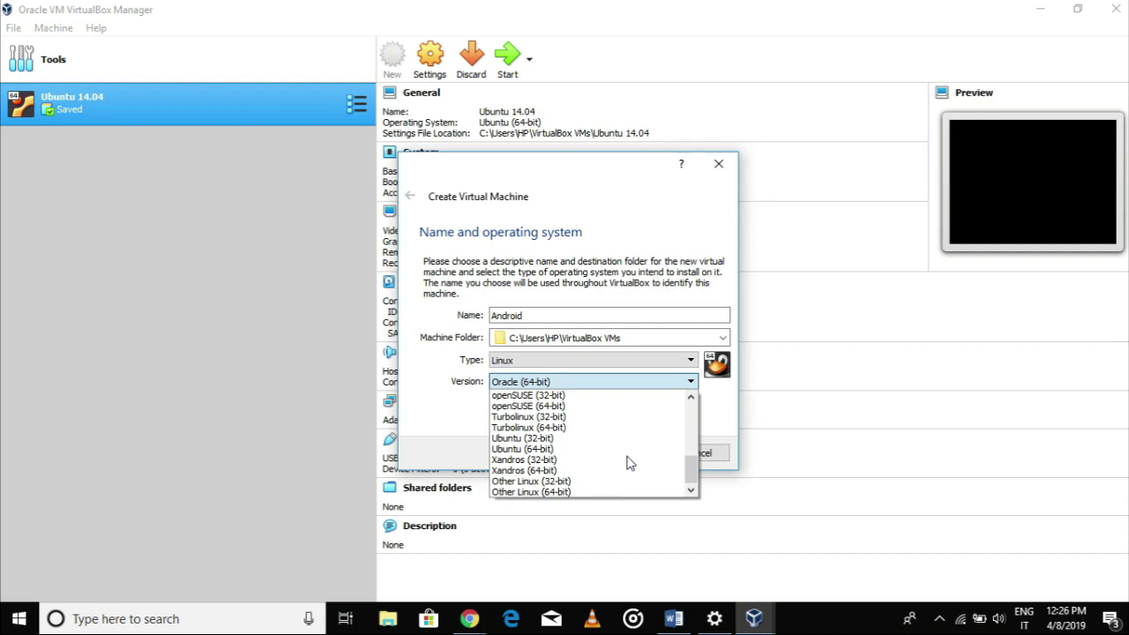
pyautogui.click(616, 492)
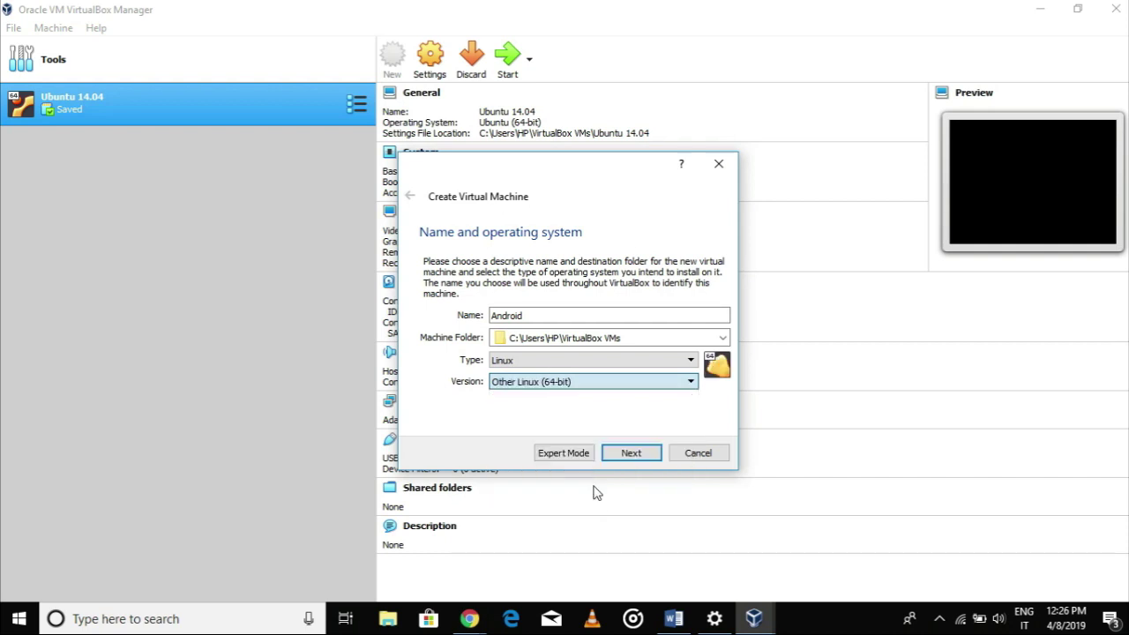
pyautogui.click(629, 458)
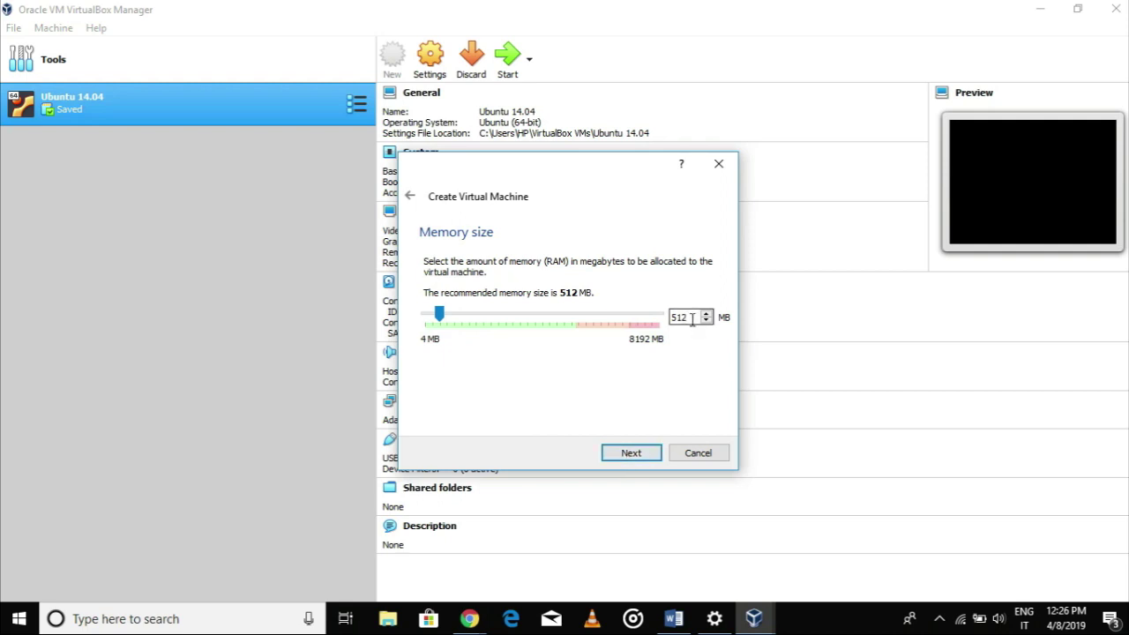
# - Set the new virtual machine's memory size to 256 MB and continue to the hard disk options
pyautogui.moveTo(692, 319); pyautogui.dragTo(637, 323)
pyautogui.write('256')
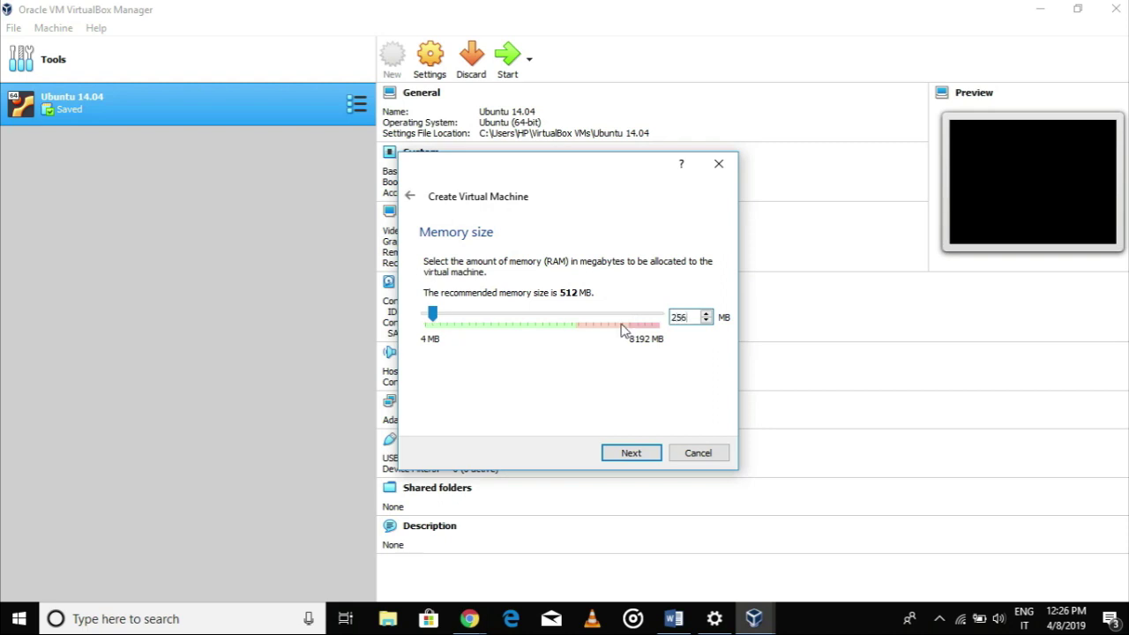
pyautogui.click(631, 453)
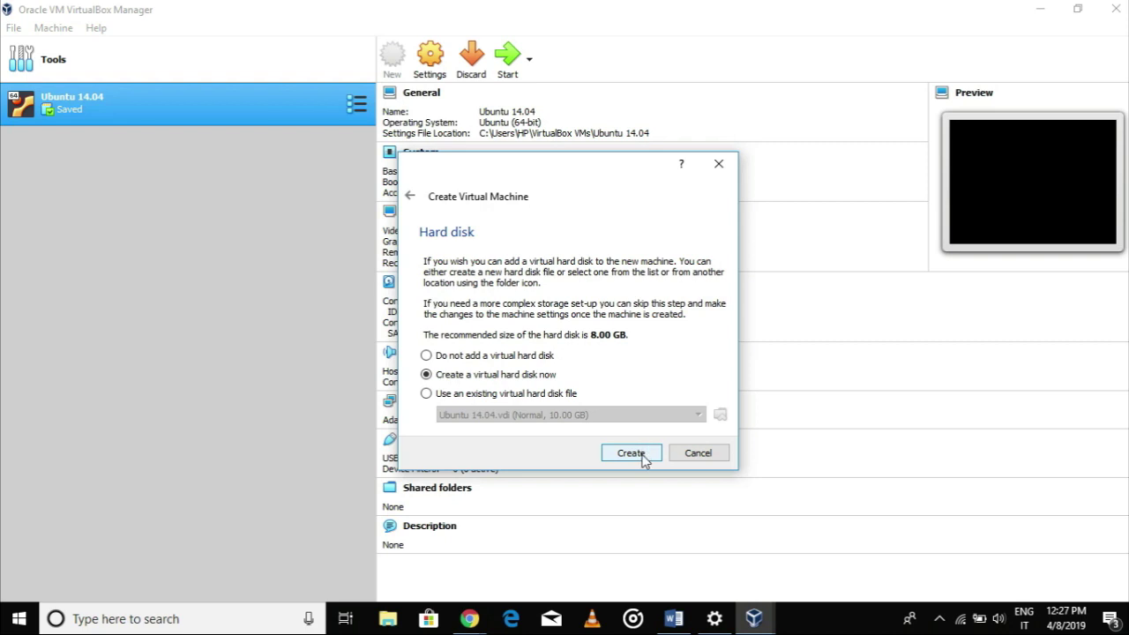
# - Choose to create a virtual hard disk now as a dynamically allocated VDI (VirtualBox Disk Image)
pyautogui.click(643, 456)
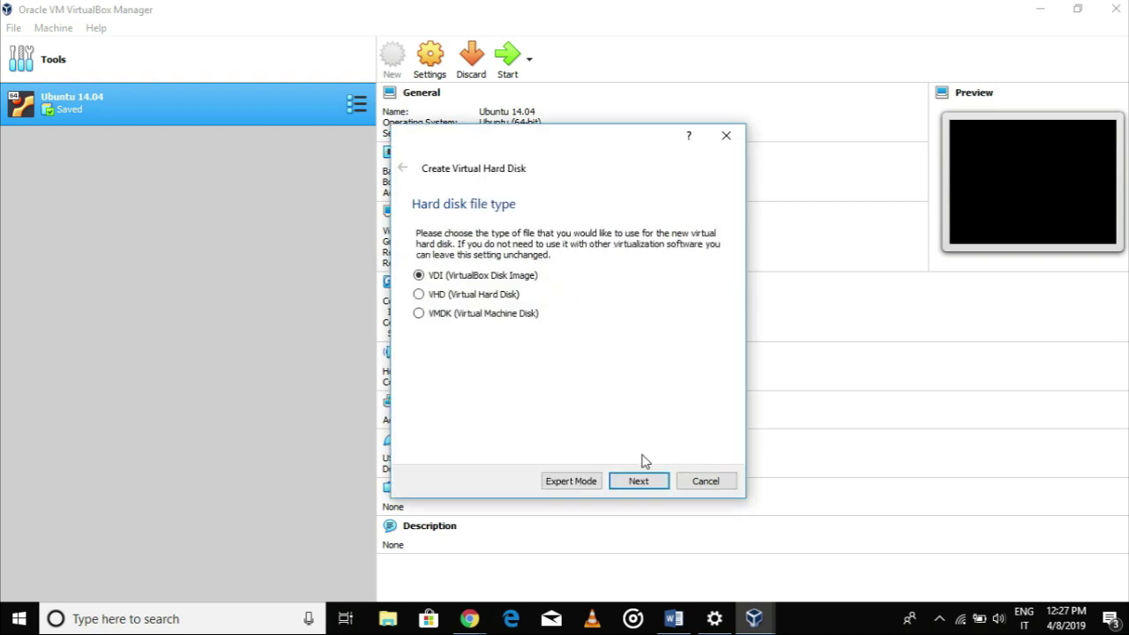
pyautogui.click(640, 481)
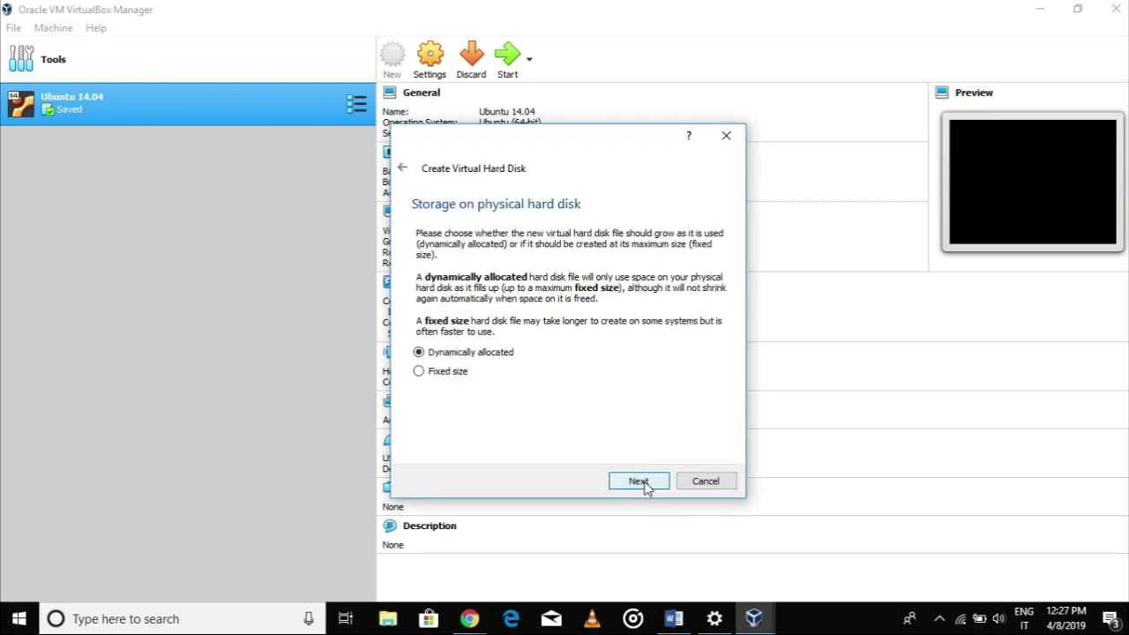
pyautogui.click(644, 483)
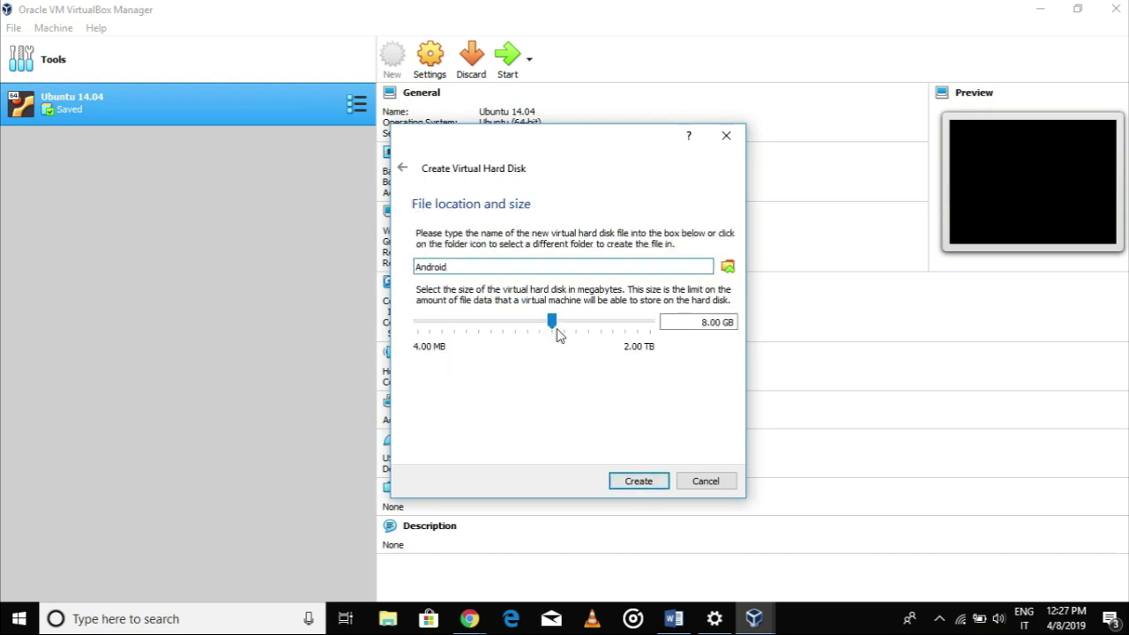
# - Set the Android virtual hard disk's size to 2.00 GB and create the disk
pyautogui.moveTo(552, 328)
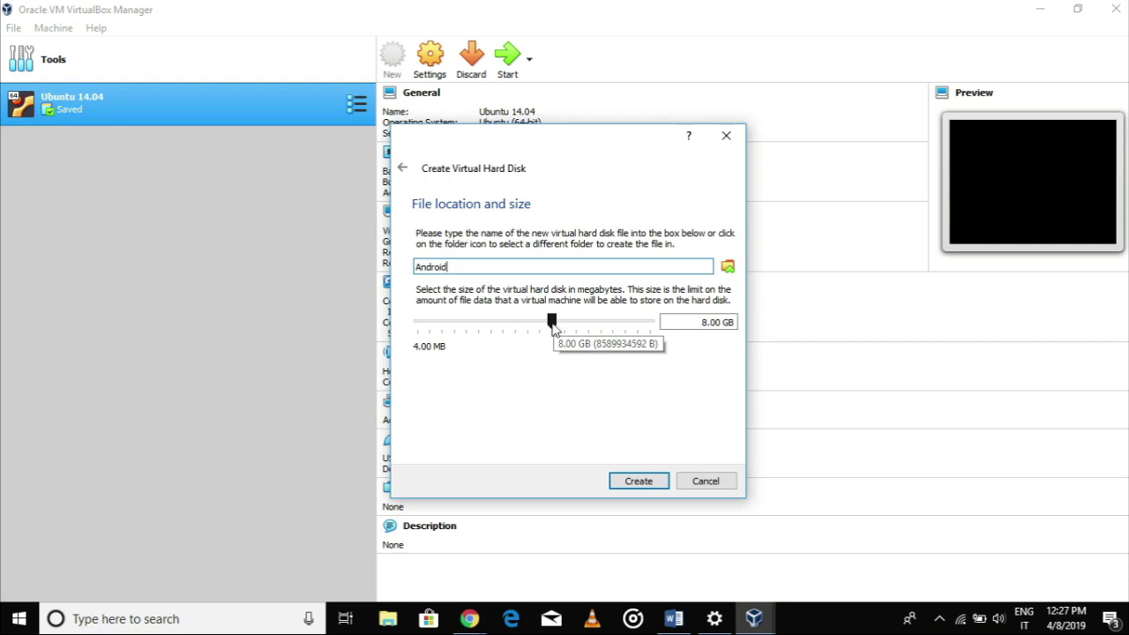
pyautogui.moveTo(552, 328)
pyautogui.mouseDown()
pyautogui.moveTo(484, 328)
pyautogui.moveTo(552, 328)
pyautogui.moveTo(520, 328)
pyautogui.moveTo(532, 331)
pyautogui.mouseUp()
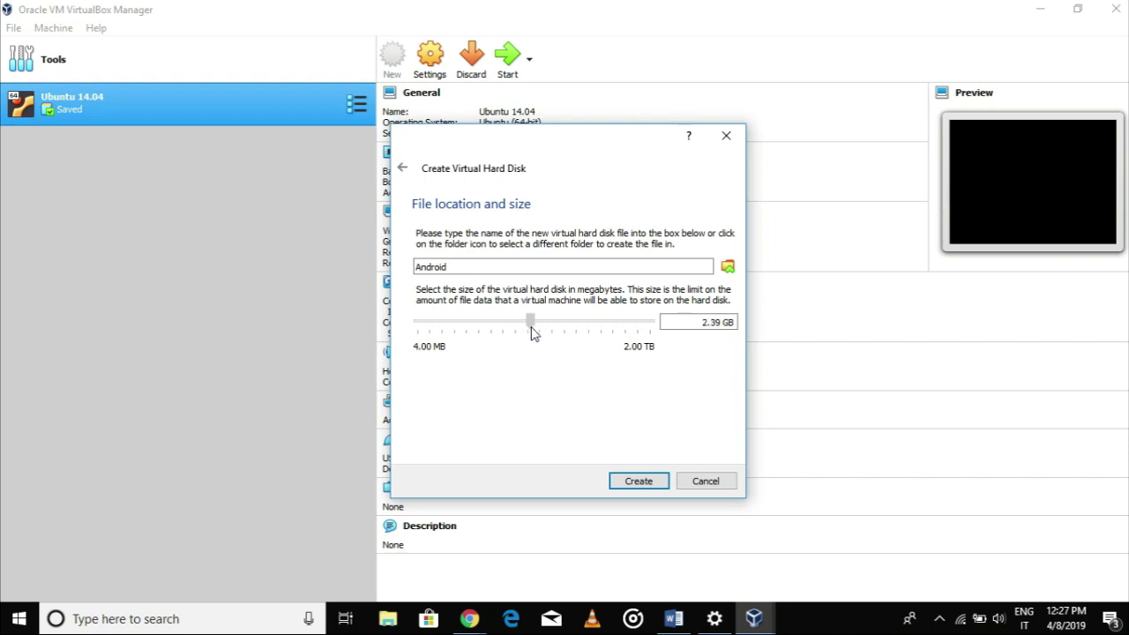
pyautogui.moveTo(710, 322); pyautogui.dragTo(722, 323)
pyautogui.press('BackSpace')
pyautogui.press('BackSpace')
pyautogui.click(650, 481)
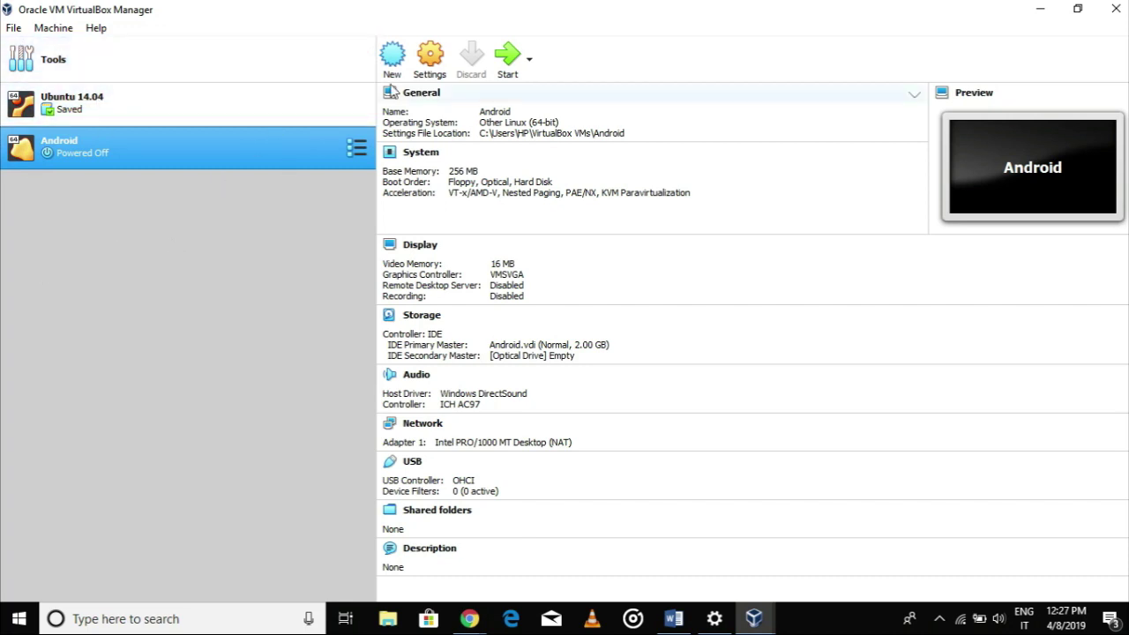
# - Load the android-x86-7.1-rc2 disk image into the Android machine's empty optical drive and save the settings
pyautogui.click(432, 58)
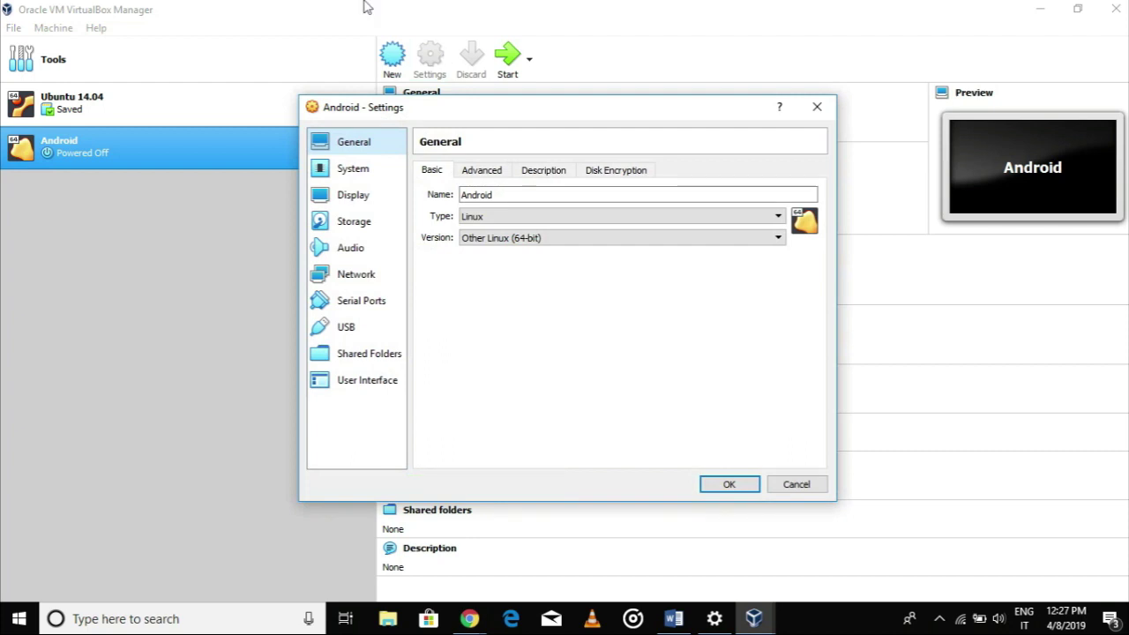
pyautogui.click(368, 224)
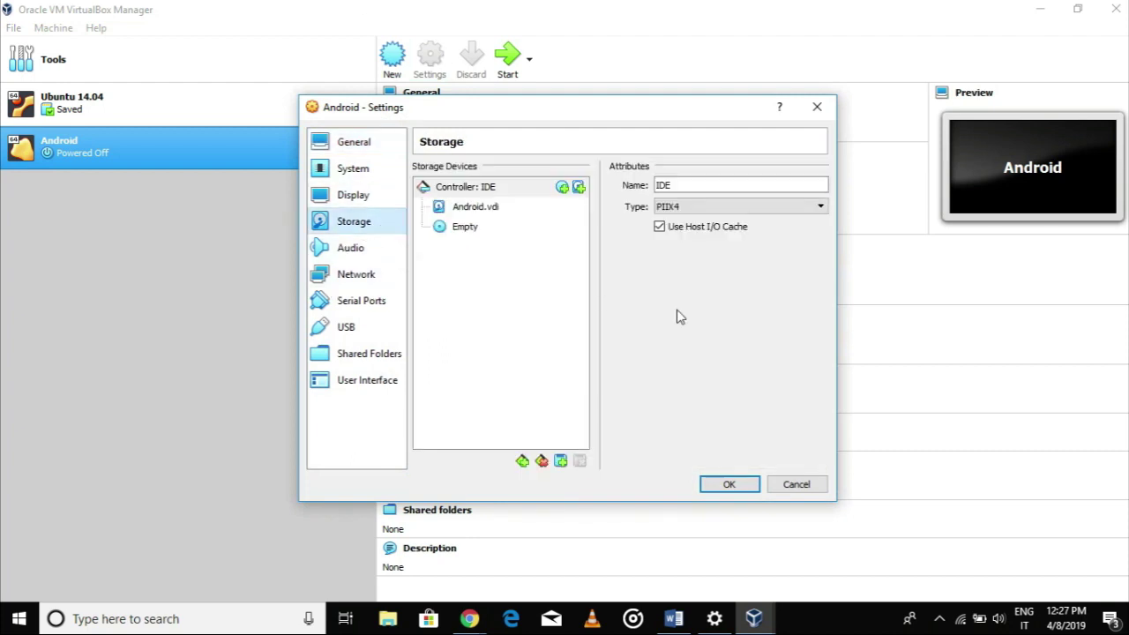
pyautogui.click(462, 229)
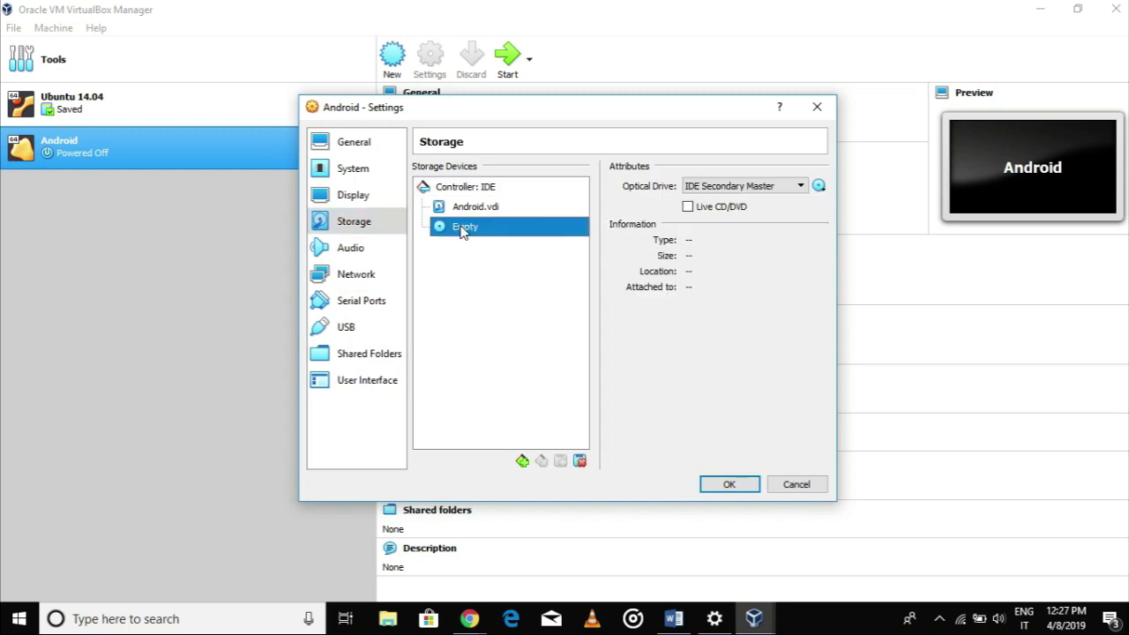
pyautogui.click(820, 186)
pyautogui.click(831, 199)
pyautogui.click(851, 106)
pyautogui.click(818, 186)
pyautogui.click(839, 206)
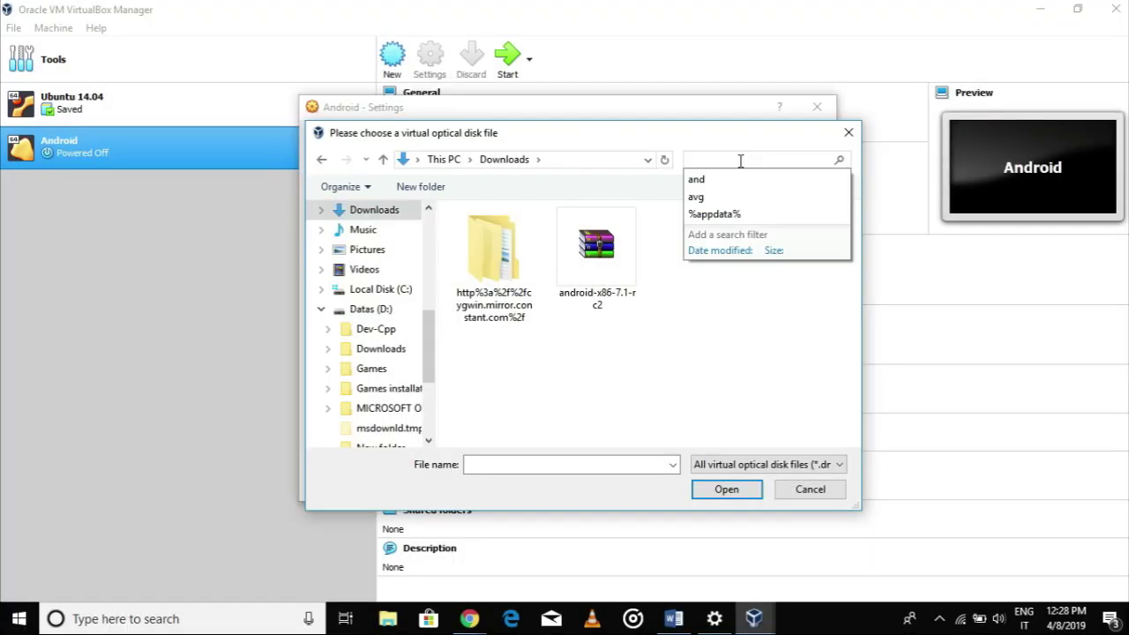
pyautogui.click(648, 364)
pyautogui.click(597, 260)
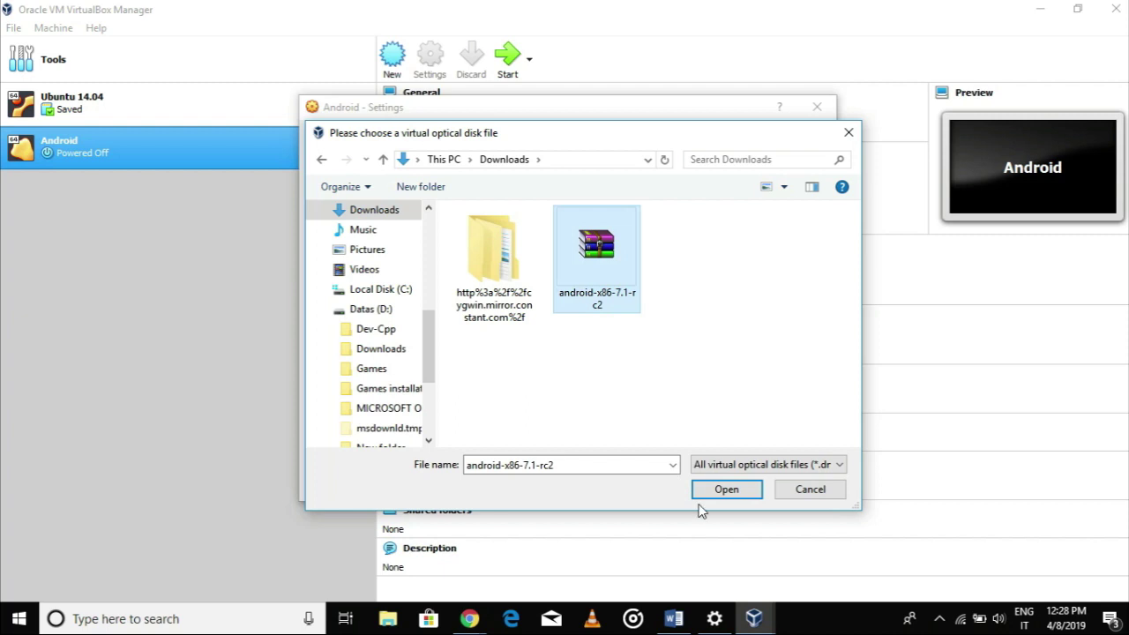
pyautogui.click(727, 489)
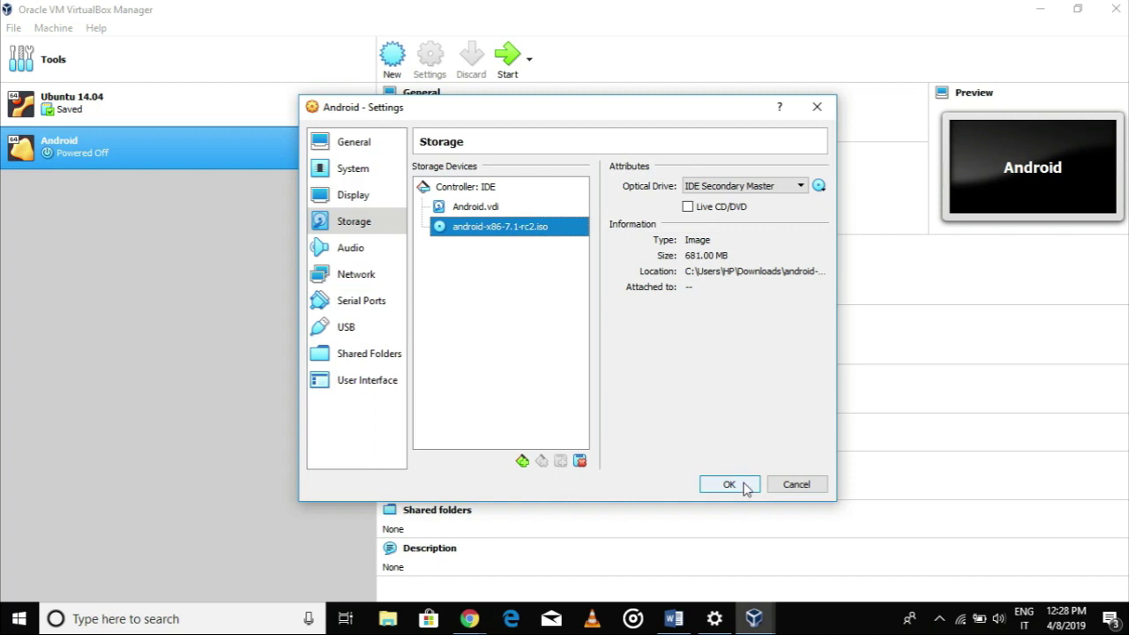
pyautogui.click(745, 487)
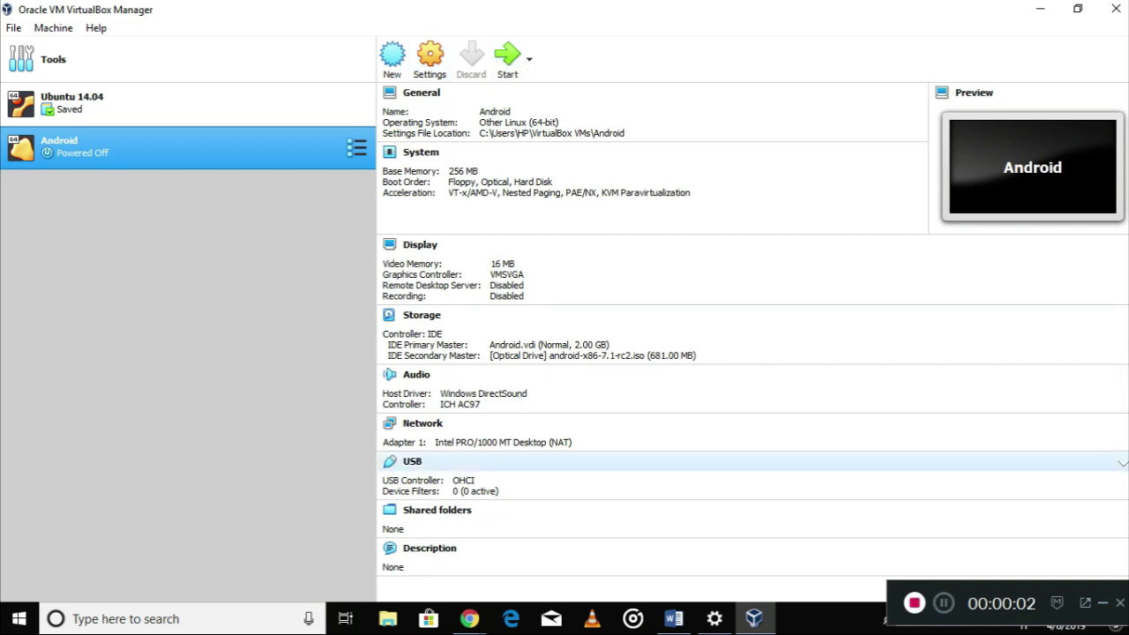
# - Start the Android virtual machine and boot it into the installation of Android-x86 to hard disk
pyautogui.click(1103, 605)
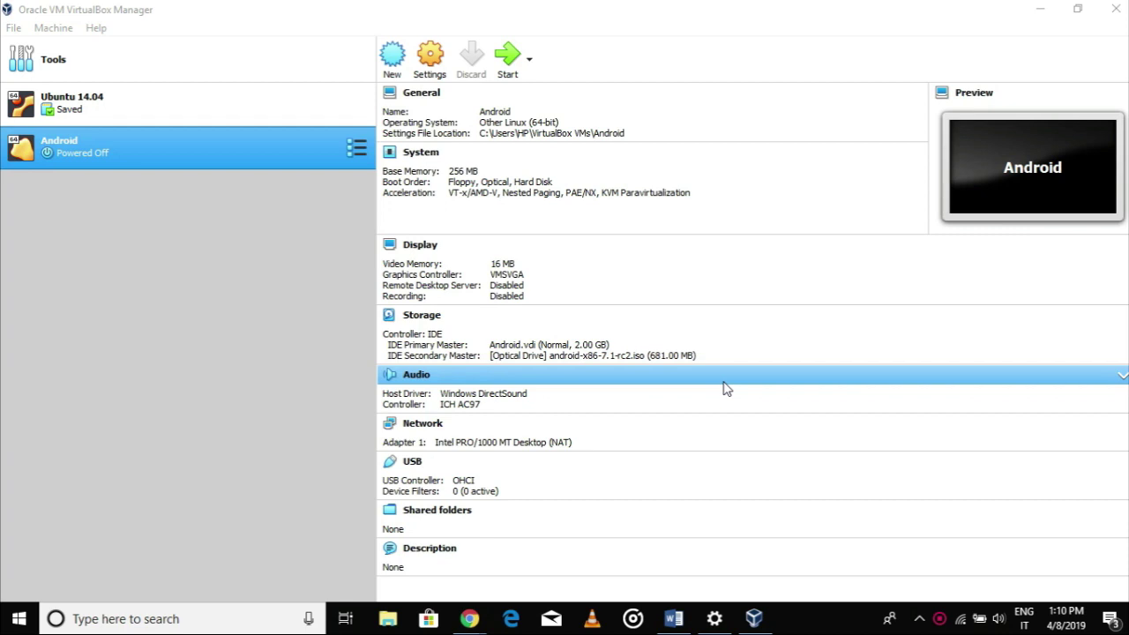
pyautogui.click(508, 60)
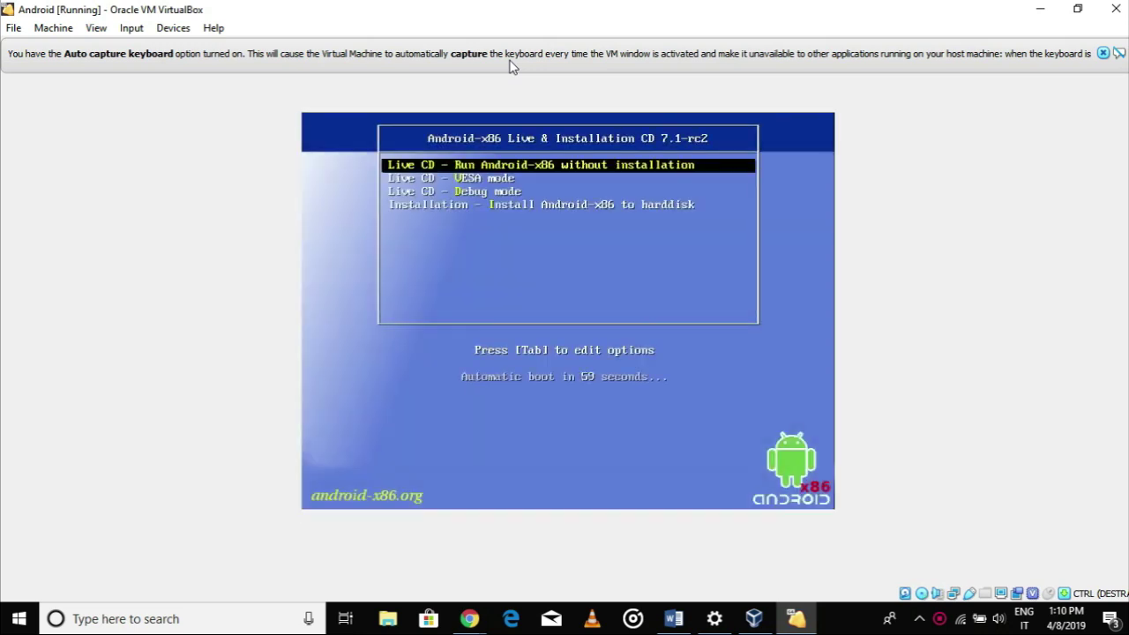
pyautogui.press('Down')
pyautogui.press('Down')
pyautogui.press('Down')
pyautogui.press('Return')
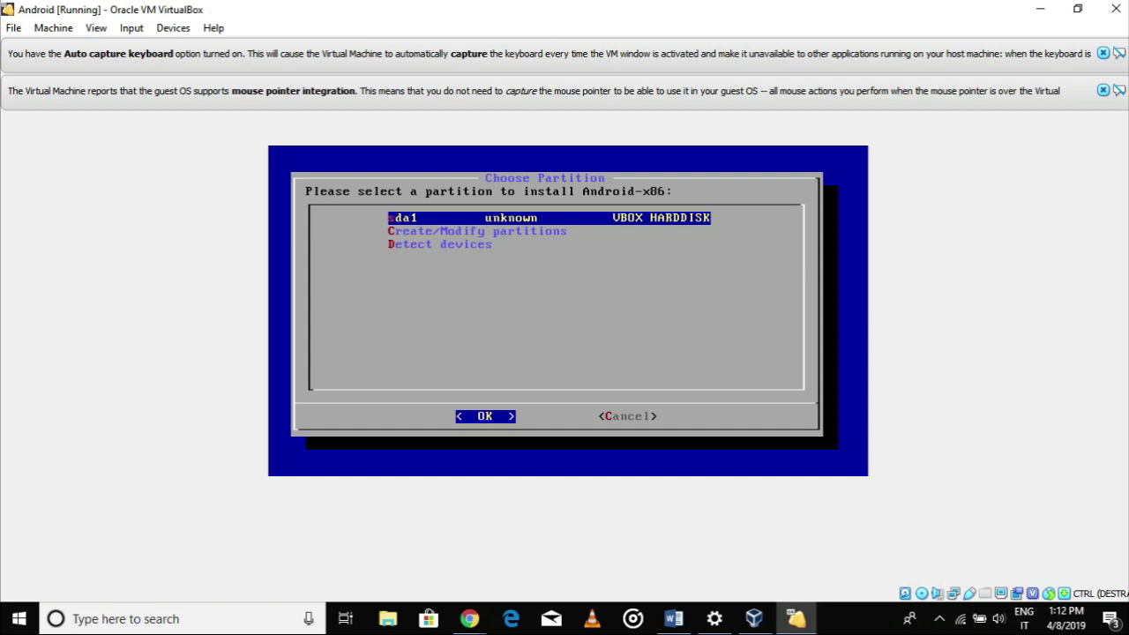
# - Enter the create/modify partitions option without using GPT and delete the existing sda1 partition
pyautogui.press('Down')
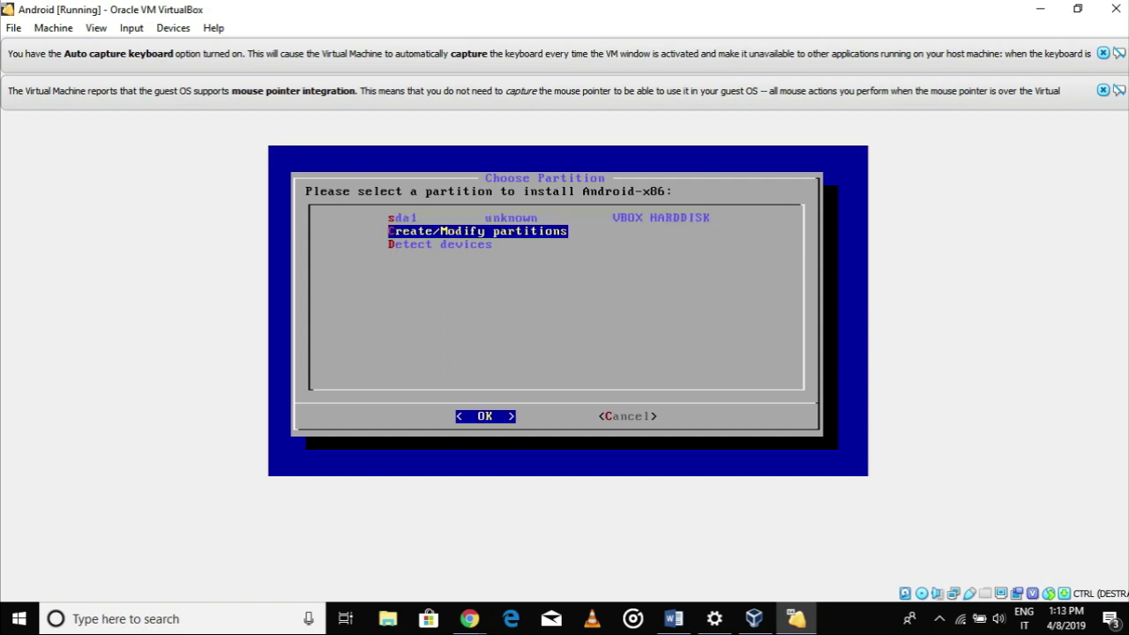
pyautogui.press('Return')
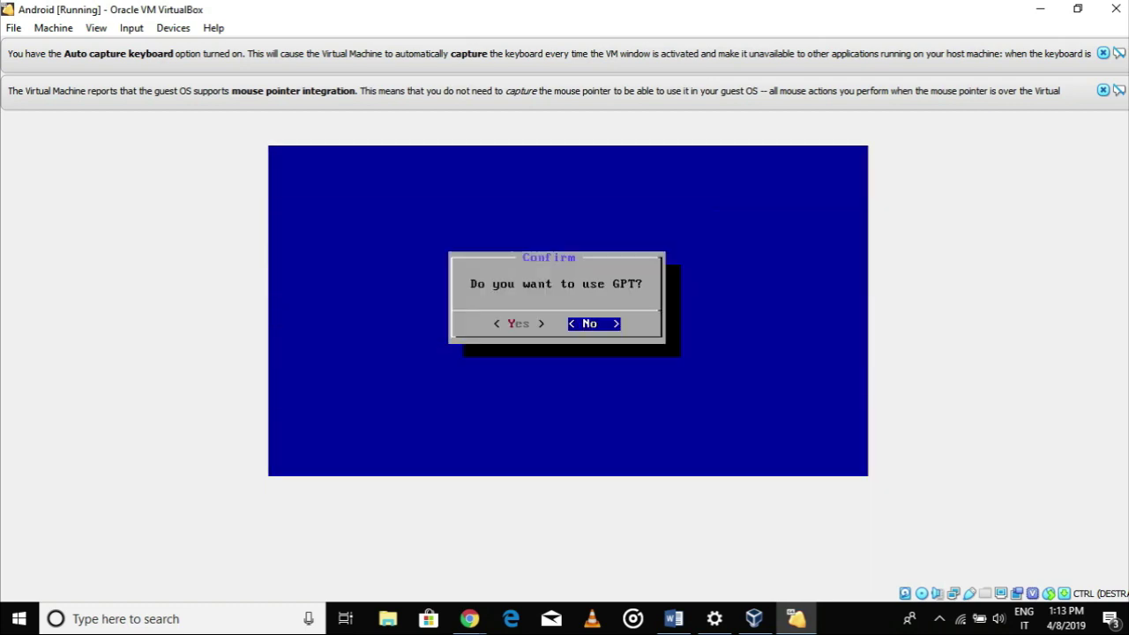
pyautogui.press('Return')
pyautogui.press('d')
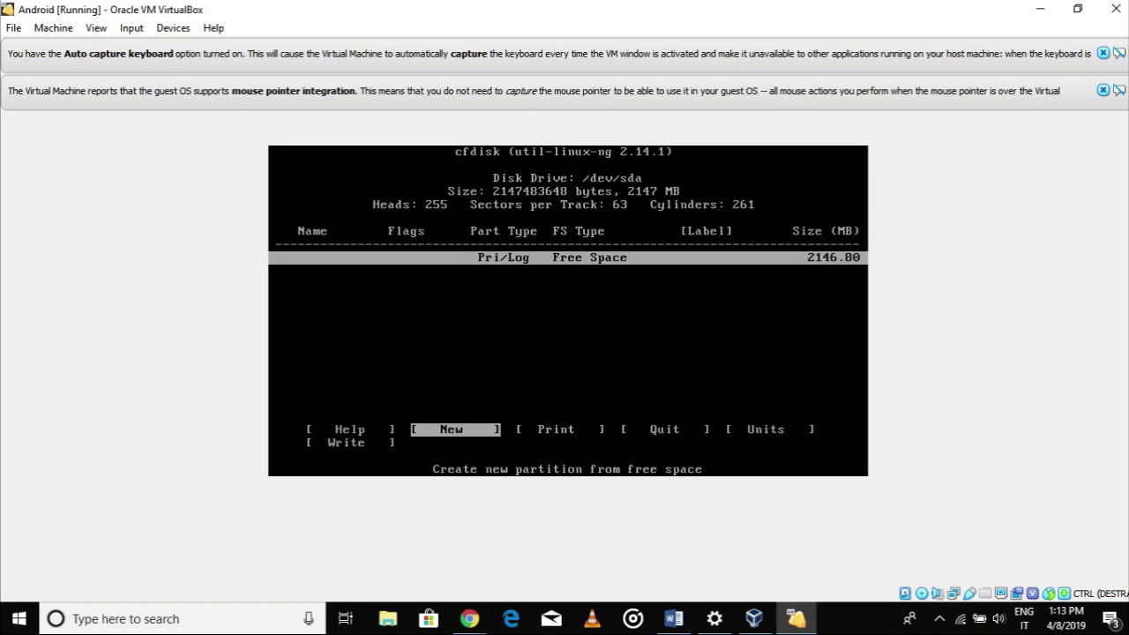
# - Create a new primary partition of 2146.80 MB from the free space and flag it as bootable
pyautogui.press('Return')
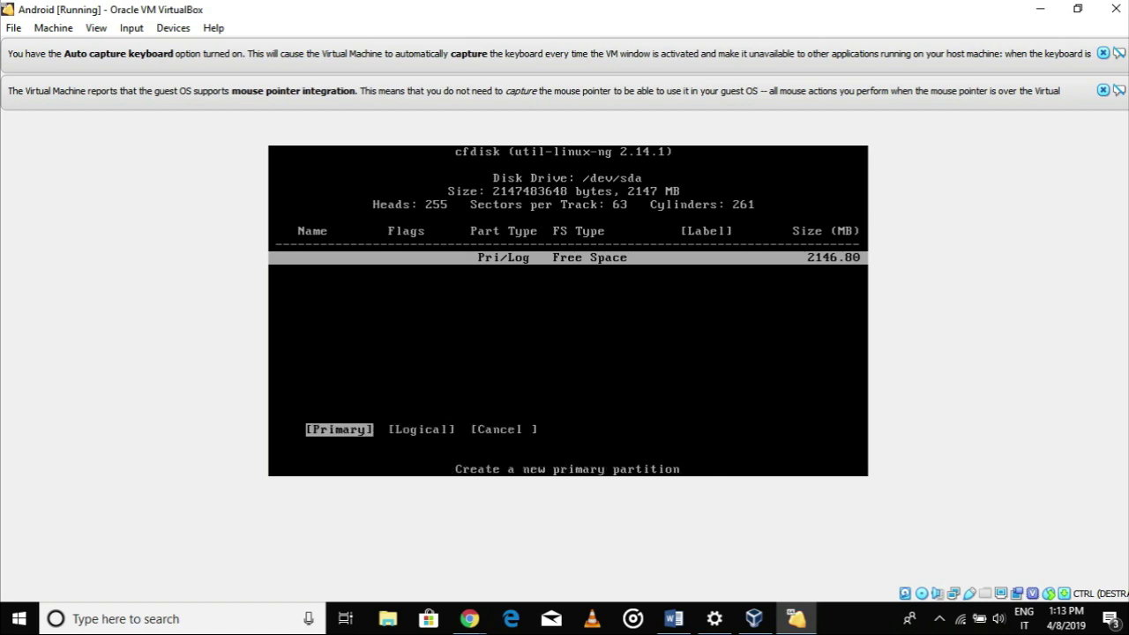
pyautogui.press('Return')
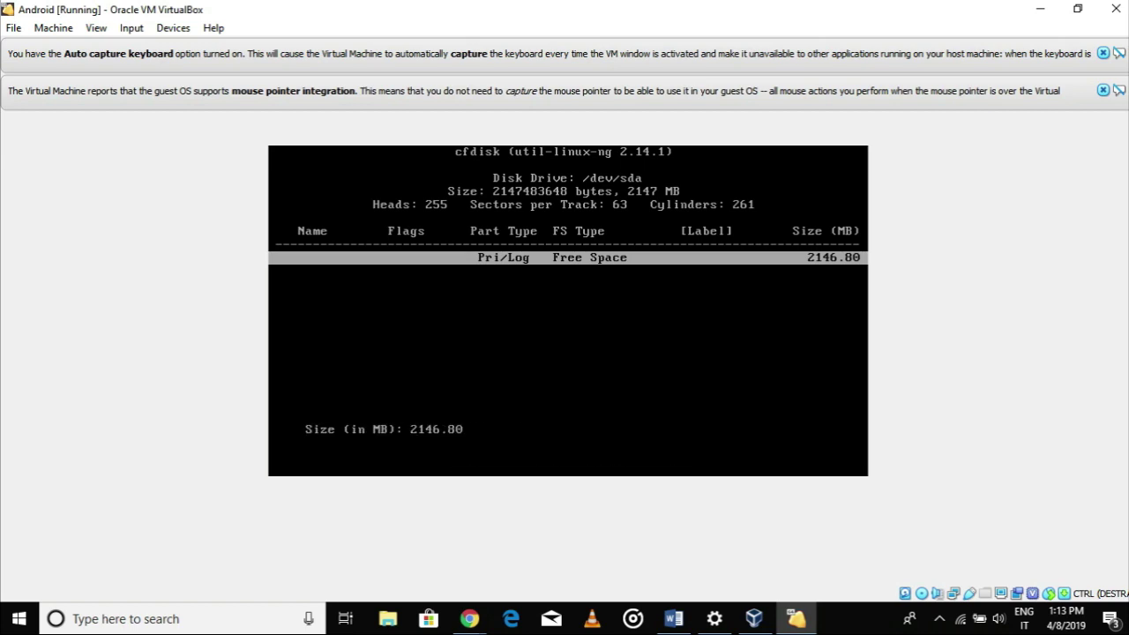
pyautogui.press('Return')
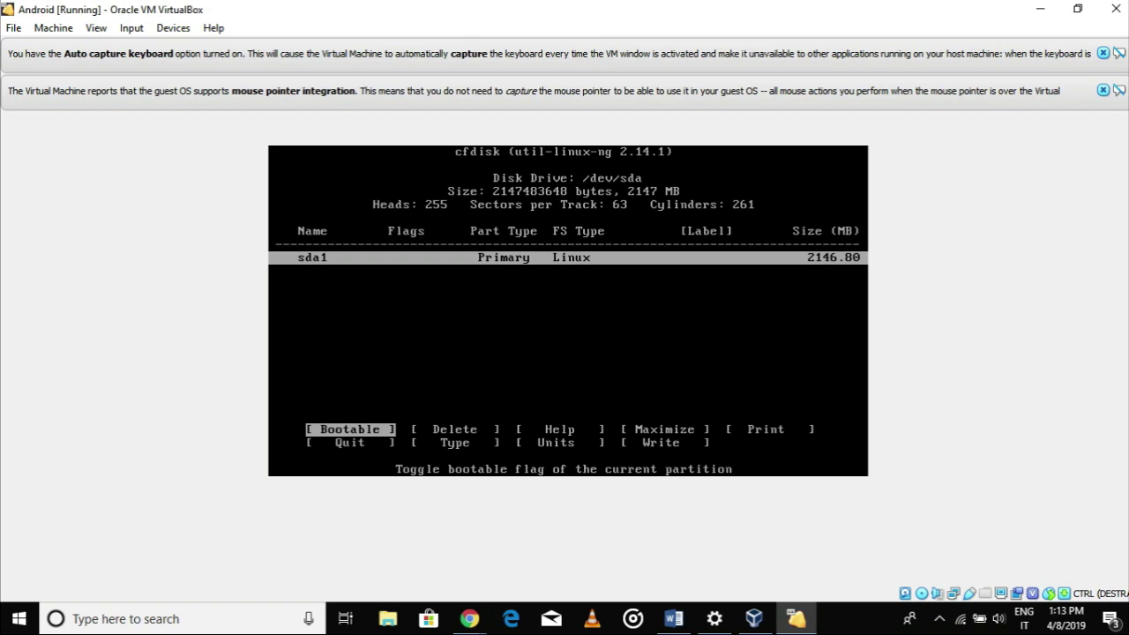
pyautogui.press('Return')
# - Write the partition table to the disk, answering yes to the confirmation
pyautogui.press('Right')
pyautogui.press('Right')
pyautogui.press('Right')
pyautogui.press('Right')
pyautogui.press('Right')
pyautogui.press('Right')
pyautogui.press('Right')
pyautogui.press('Right')
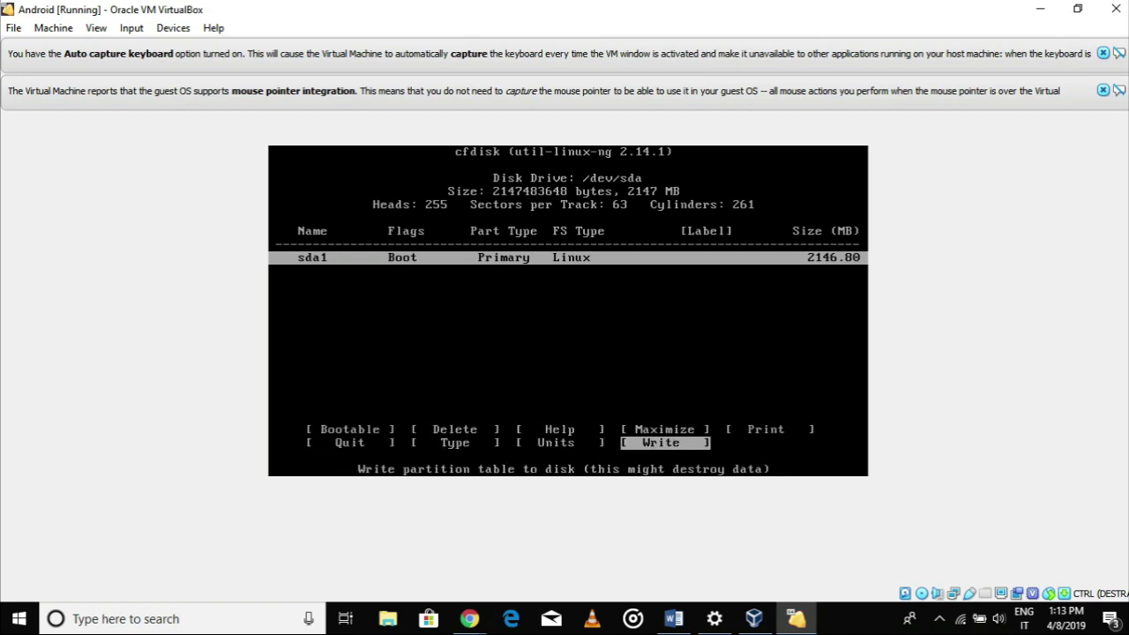
pyautogui.press('Return')
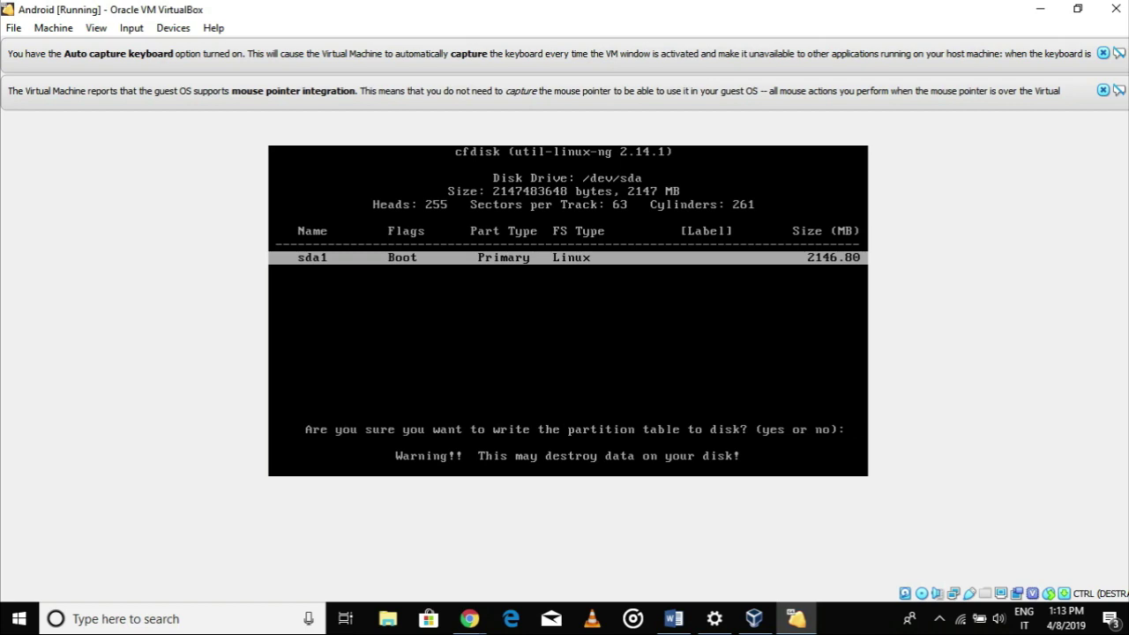
pyautogui.write('ys')
pyautogui.press('BackSpace')
pyautogui.write('es')
pyautogui.press('Return')
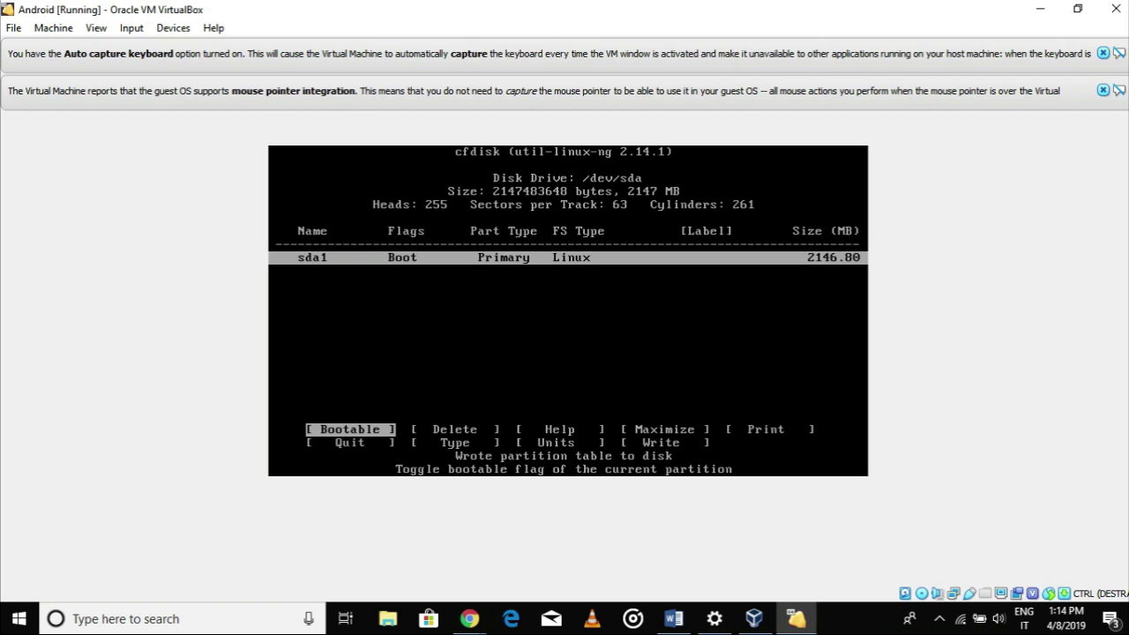
# - Quit the cfdisk partition editor and return to the installer's partition choice
pyautogui.press('Right')
pyautogui.press('Right')
pyautogui.press('Right')
pyautogui.press('Right')
pyautogui.press('Right')
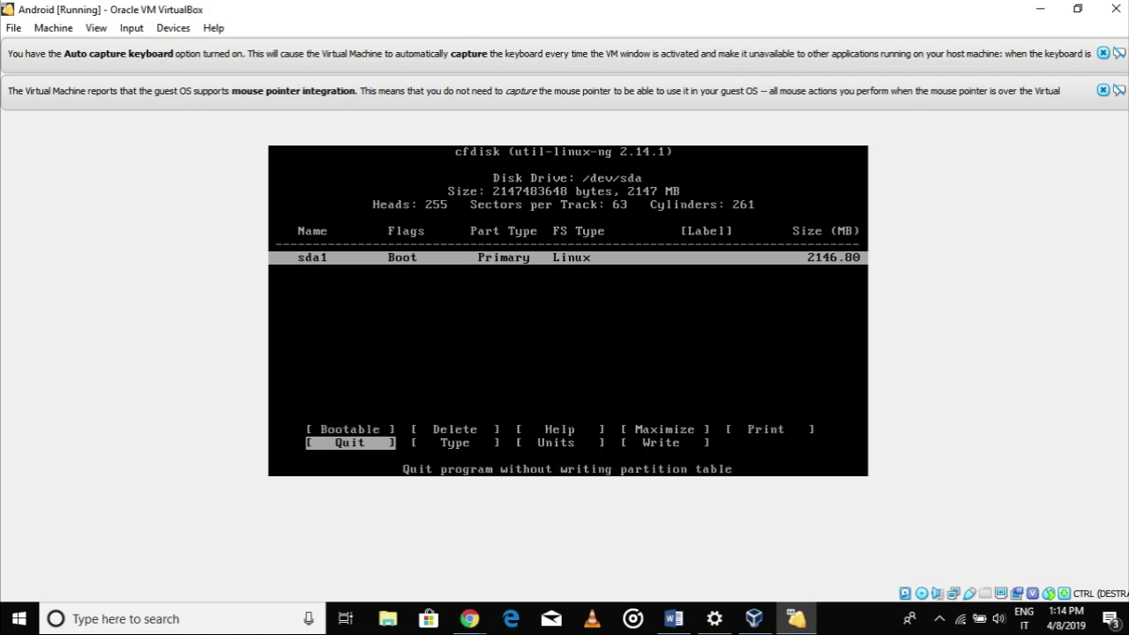
pyautogui.press('Return')
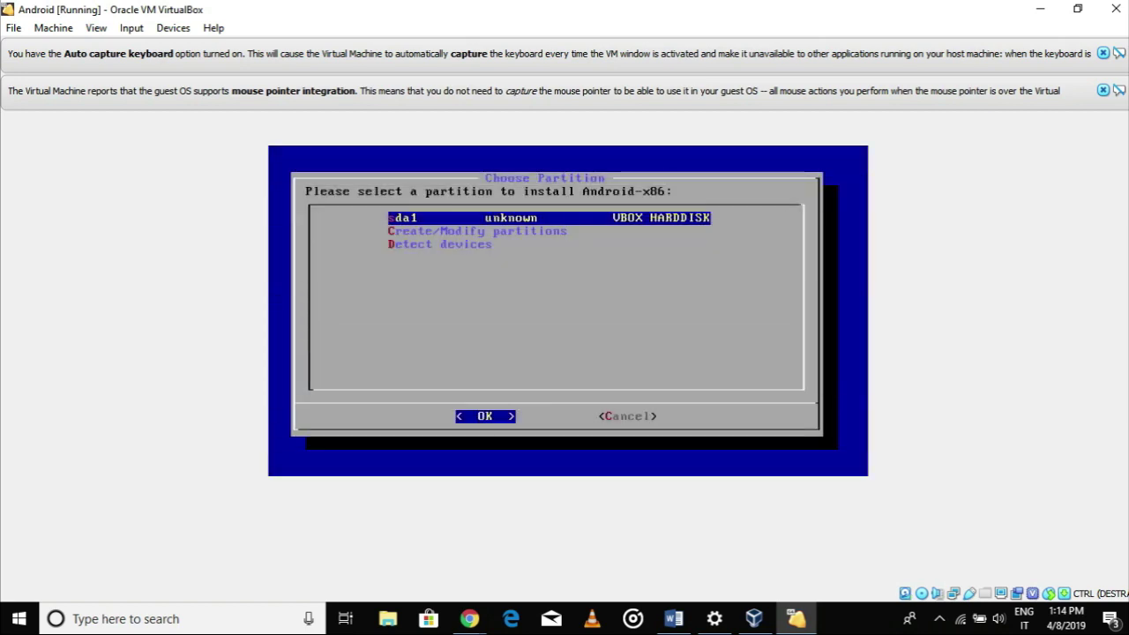
# - Choose sda1 as the installation partition and format it with the ext4 filesystem
pyautogui.press('Down')
pyautogui.press('Up')
pyautogui.press('Return')
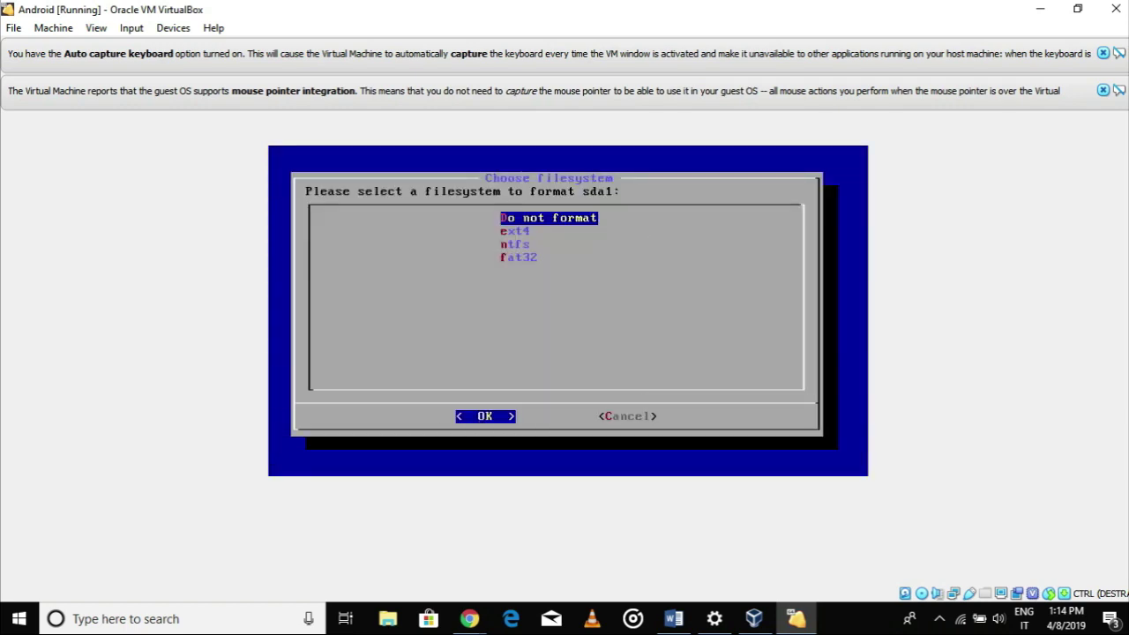
pyautogui.press('Down')
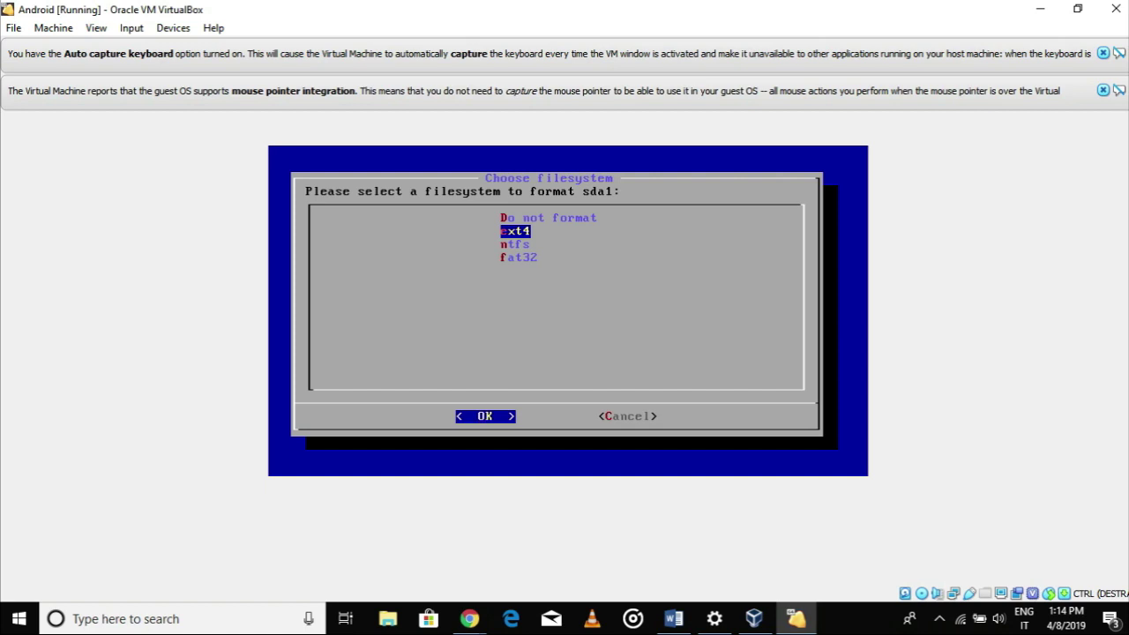
pyautogui.press('Return')
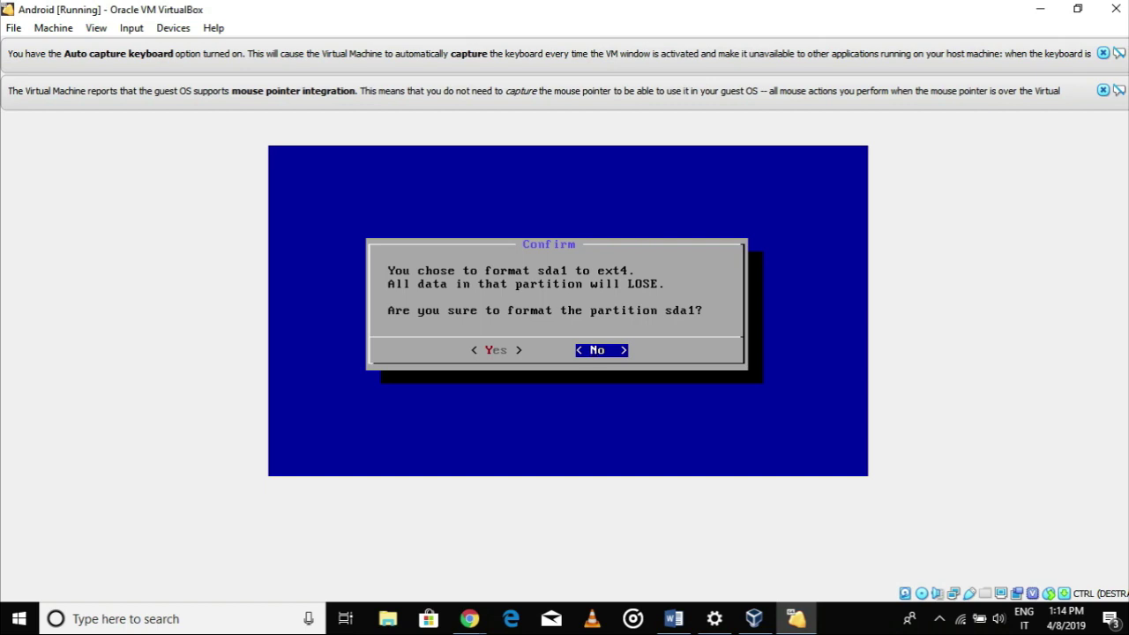
pyautogui.press('Left')
pyautogui.press('Return')
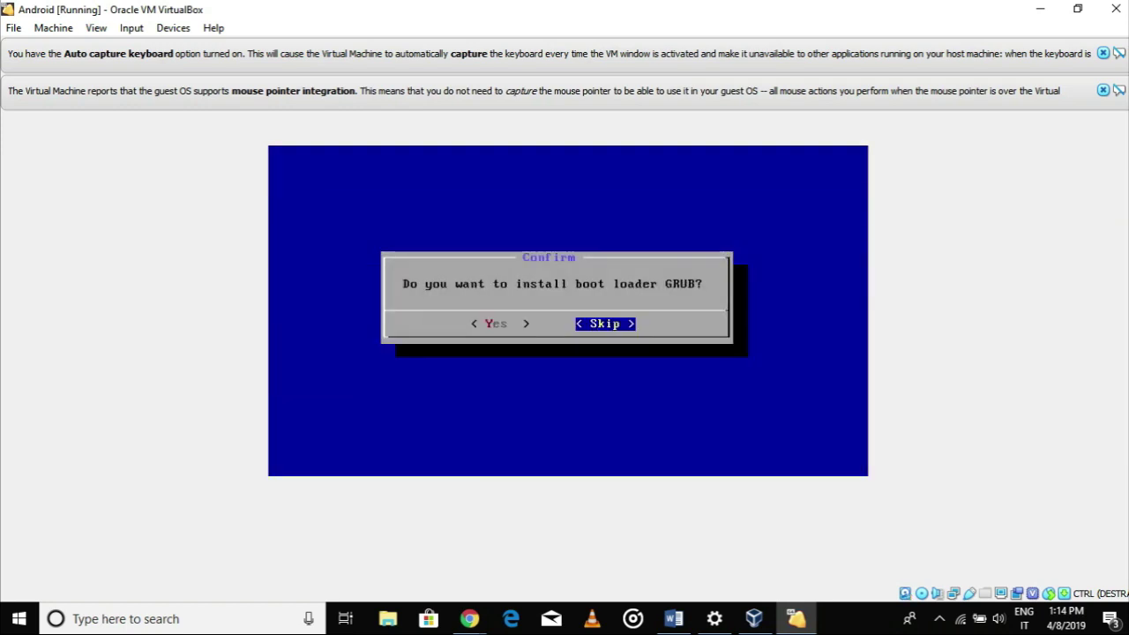
# - Agree to install the GRUB boot loader and to install the /system directory as read-write
pyautogui.press('Left')
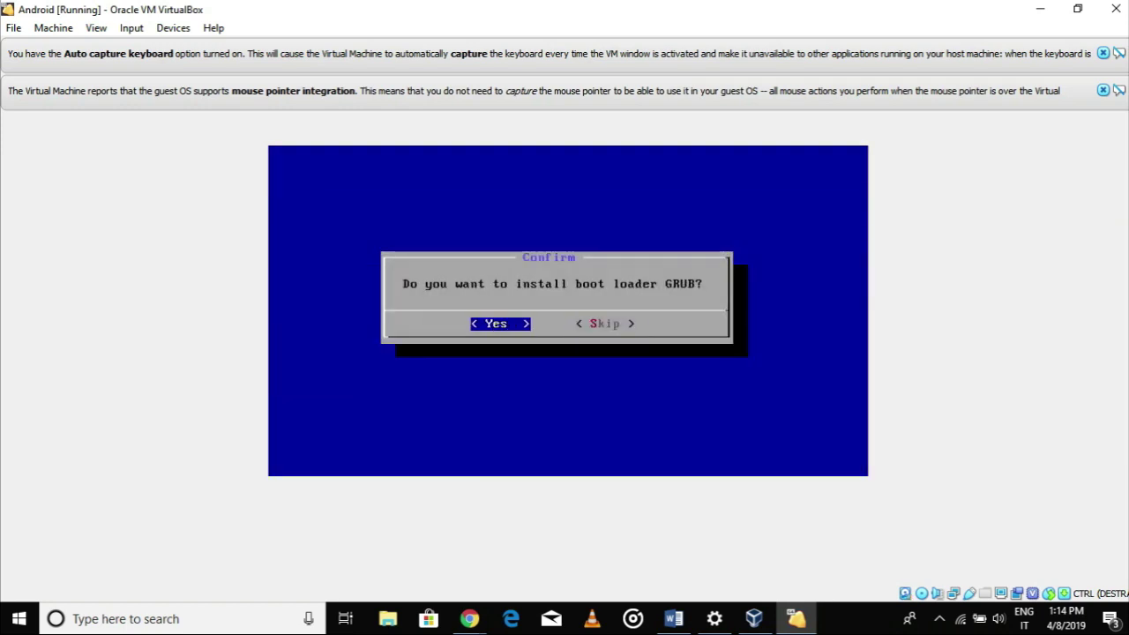
pyautogui.press('Return')
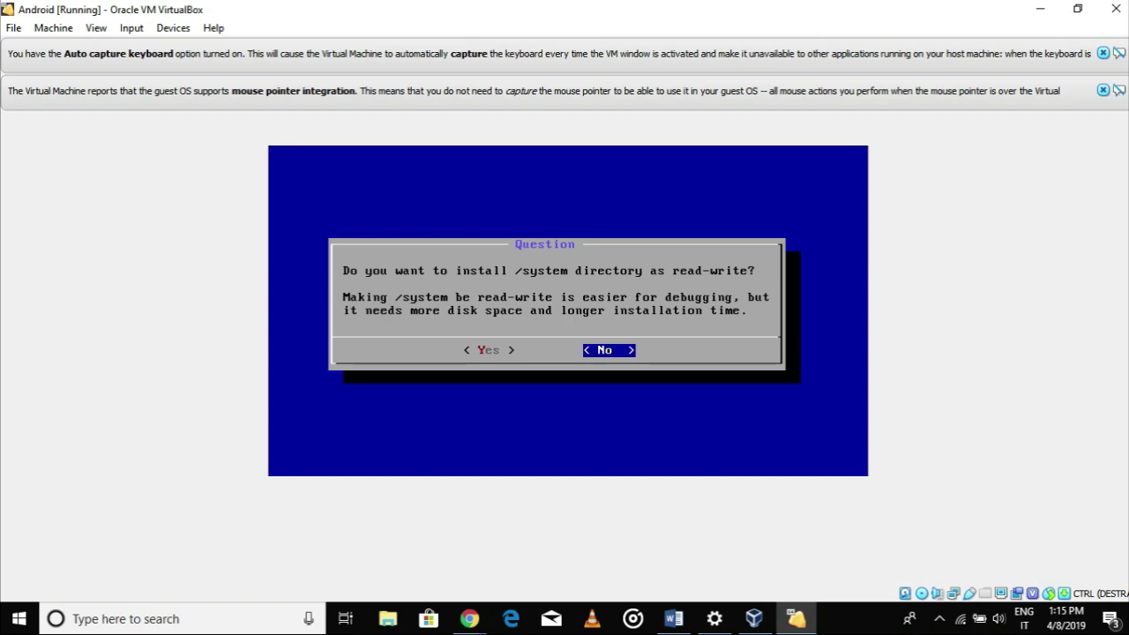
pyautogui.press('Left')
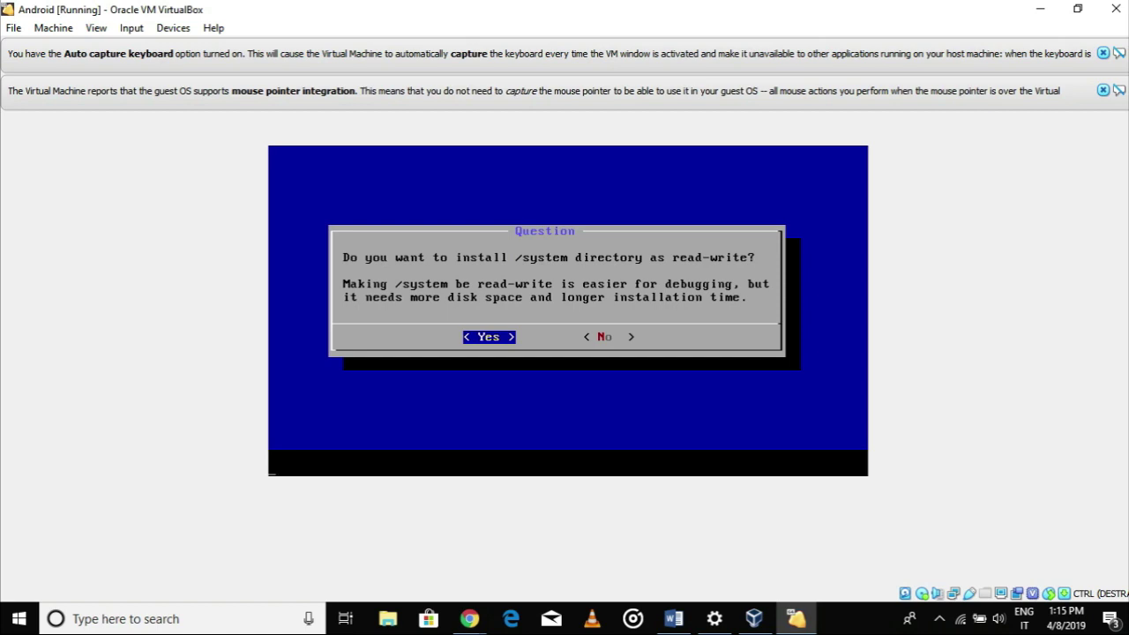
pyautogui.press('Return')
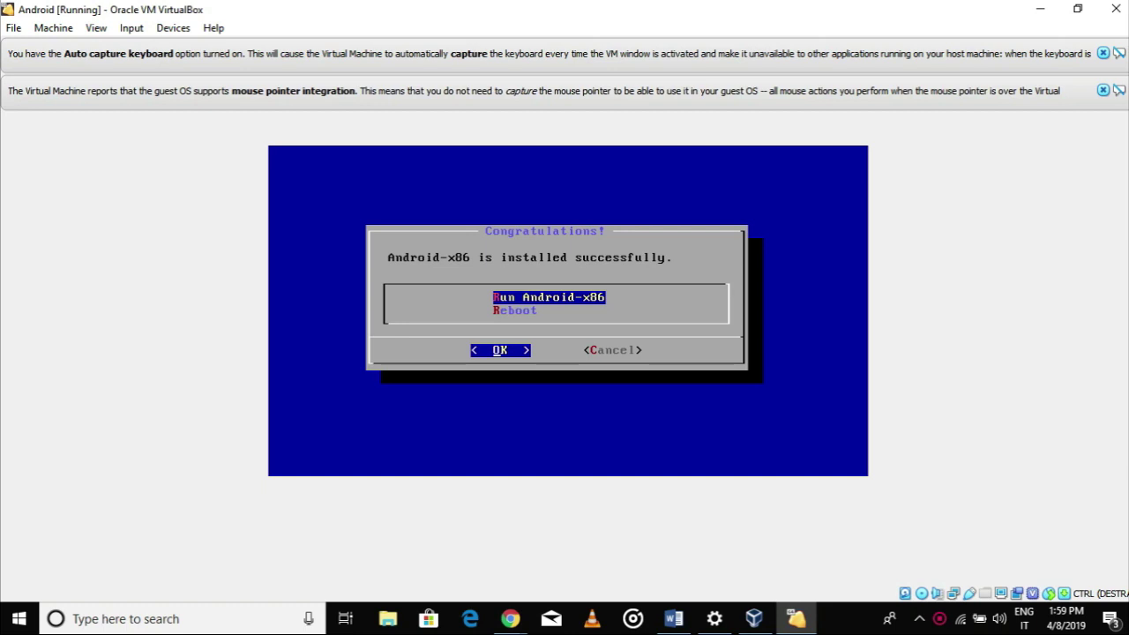
# - Run the installed Android-x86 and switch the virtual machine window to full-screen mode
pyautogui.press('Return')
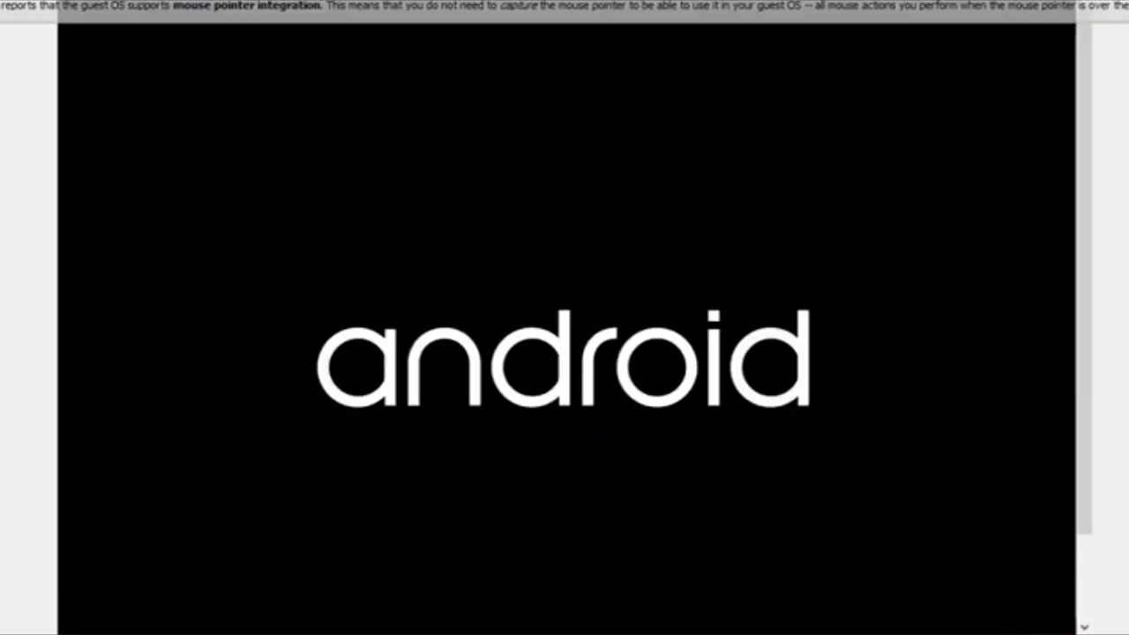
pyautogui.click(11, 2)
pyautogui.click(35, 4)
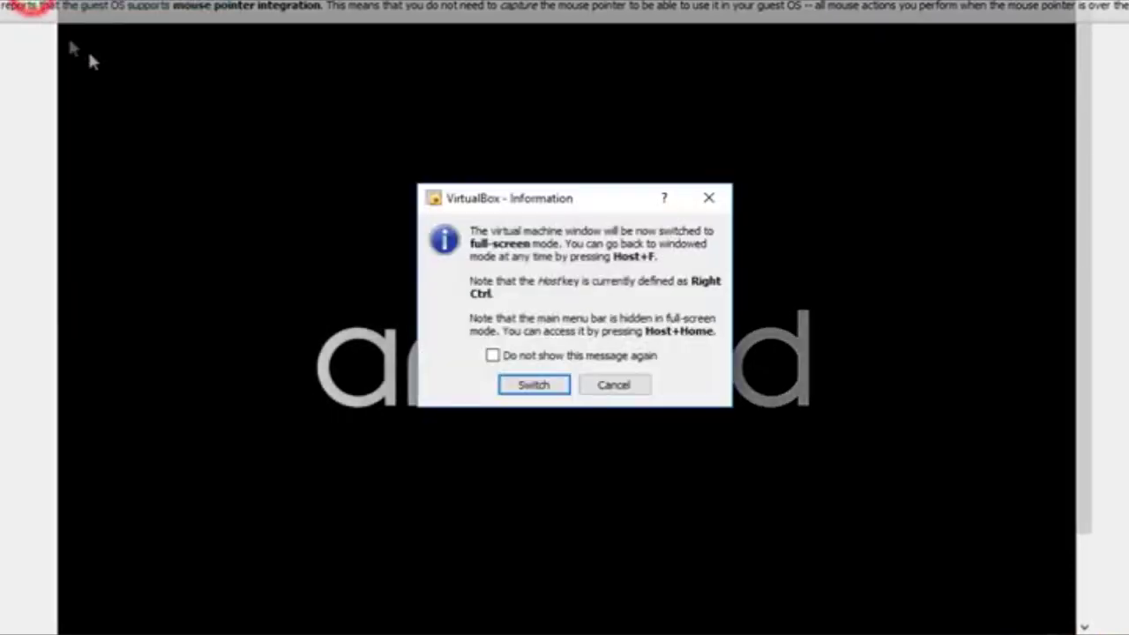
pyautogui.click(511, 385)
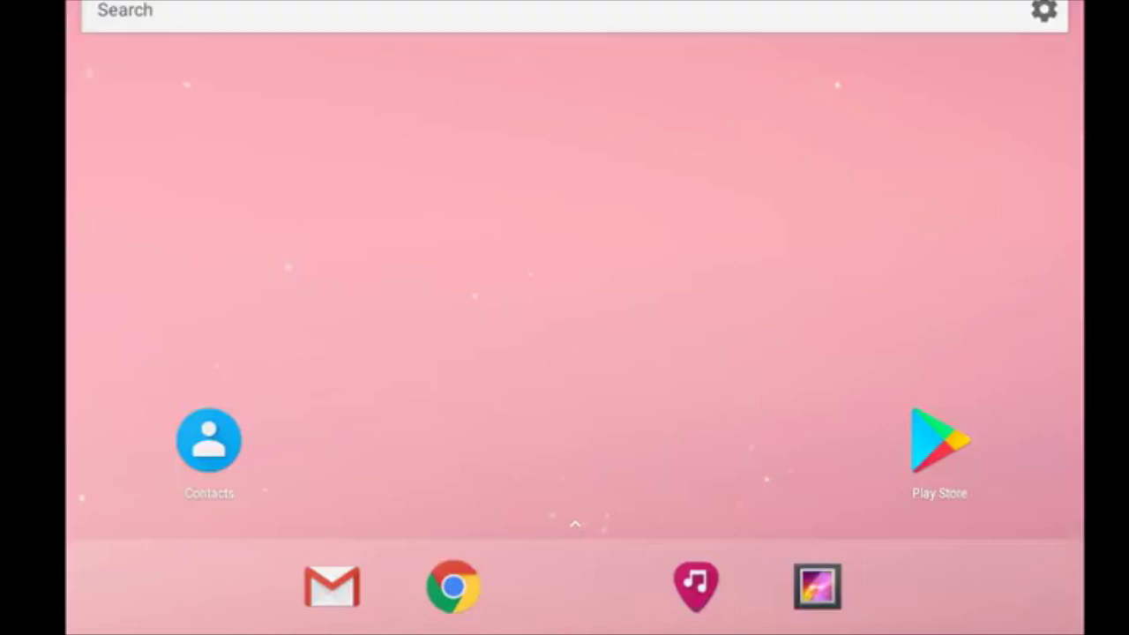
# - Open the Android system settings and look through the device and personal categories
pyautogui.click(115, 1)
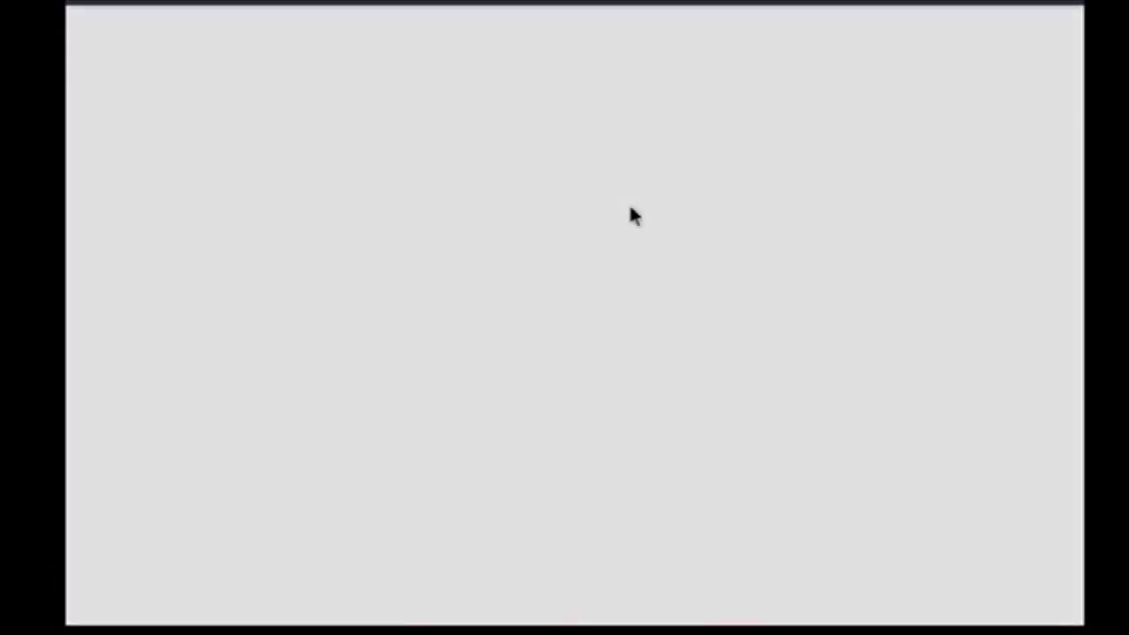
pyautogui.scroll(-8, 679, 76)
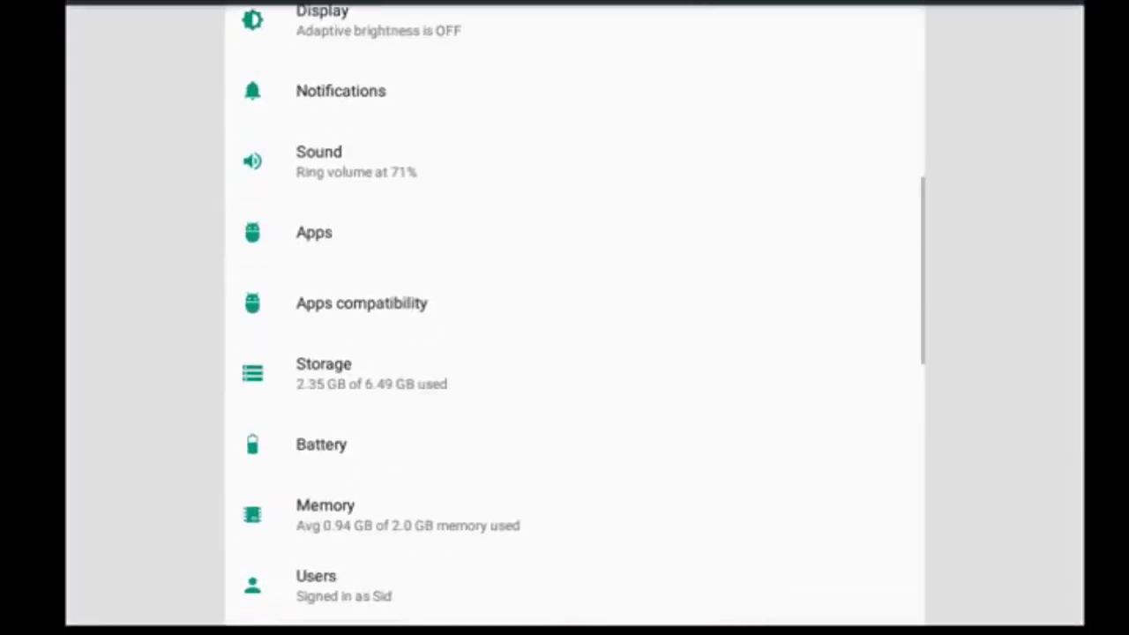
pyautogui.scroll(-5, 559, 411)
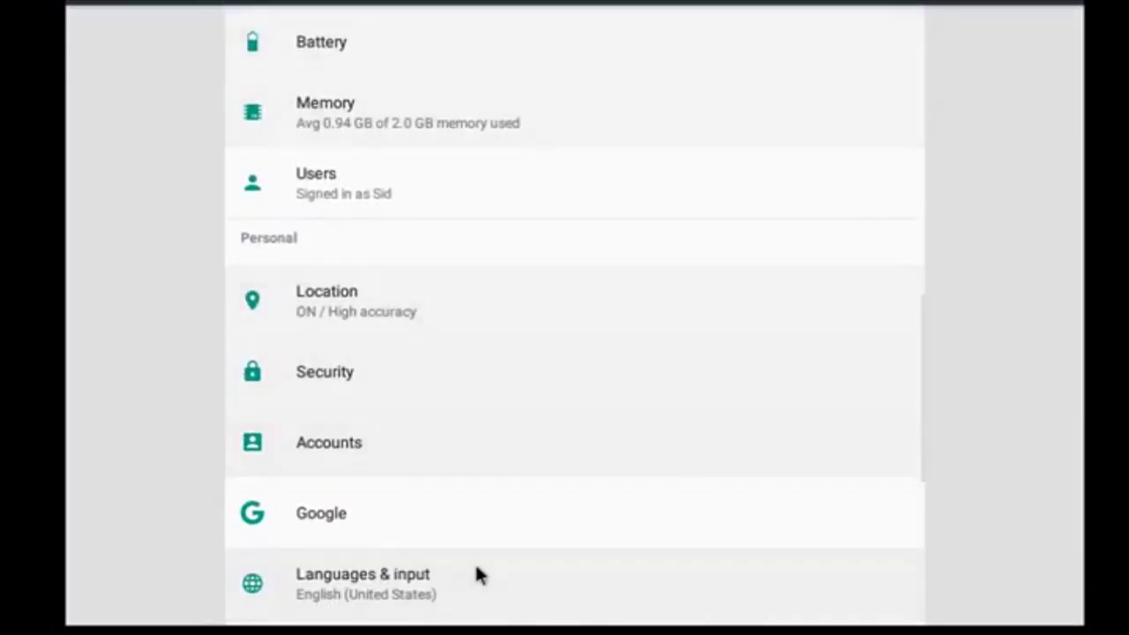